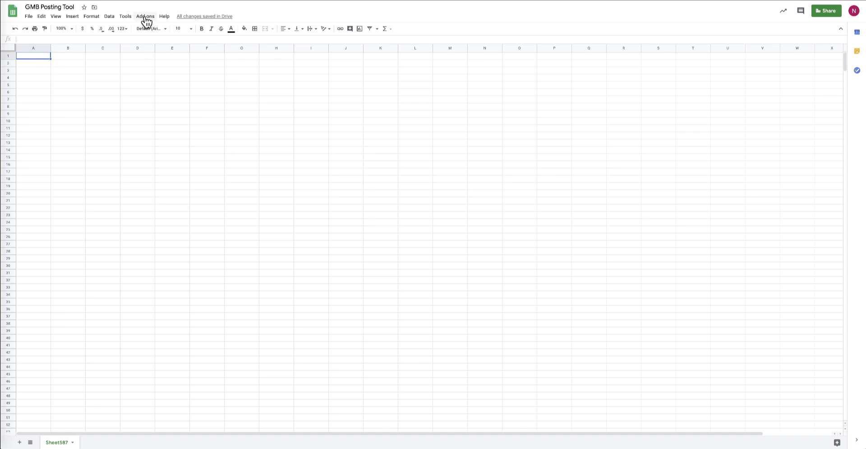
Show the AgencyAutomators - GMB Posts submenu under the Add-ons menu
left_click(146, 18)
mouse_move(171, 81)
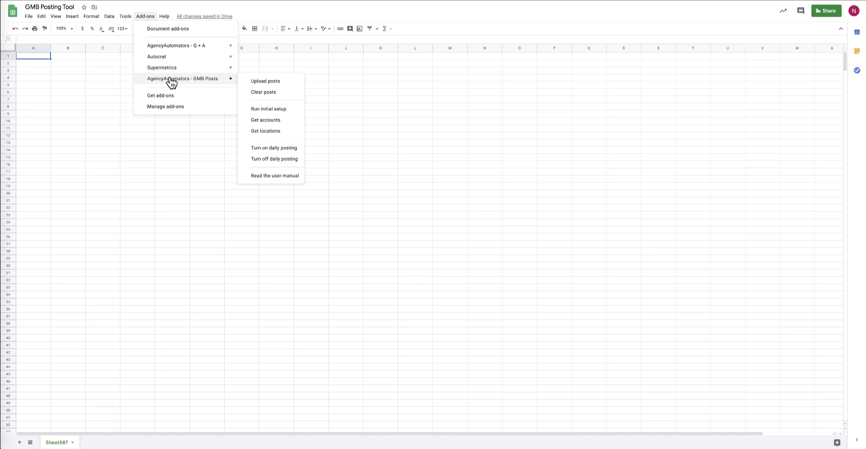
Run the GMB Posts initial setup and dismiss its notice, creating the CONFIG and GMB Posts tabs
left_click(271, 110)
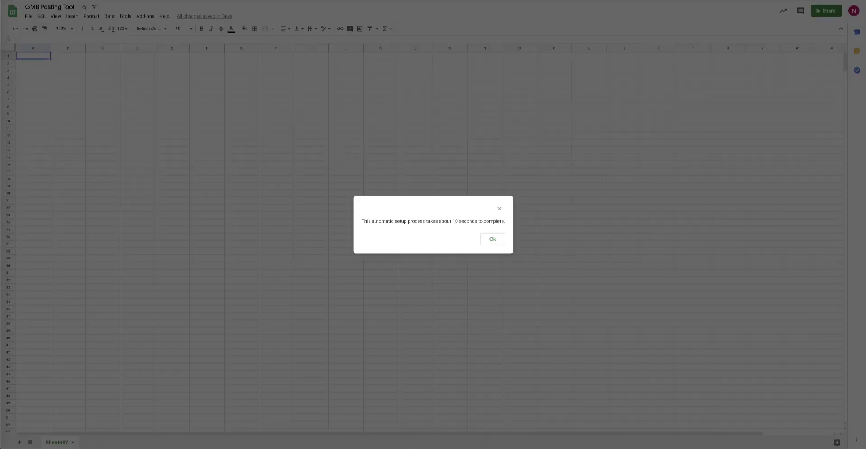
left_click(492, 240)
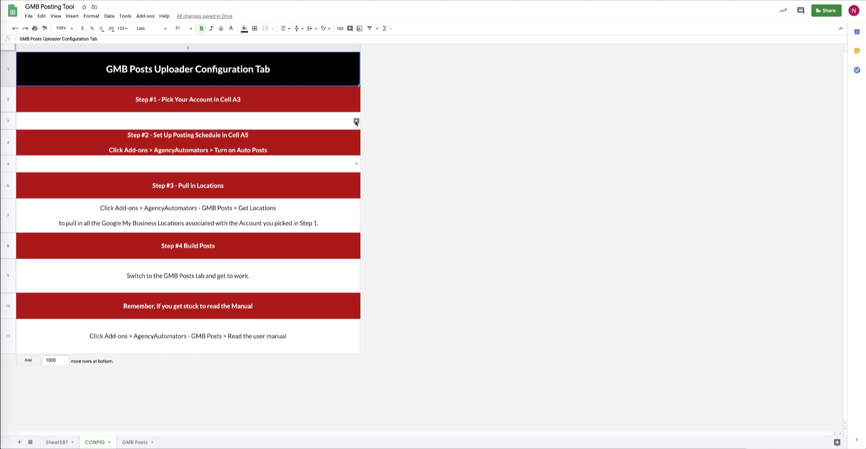
Pick the Google My Business account from cell A3's dropdown on the CONFIG sheet
left_click(356, 122)
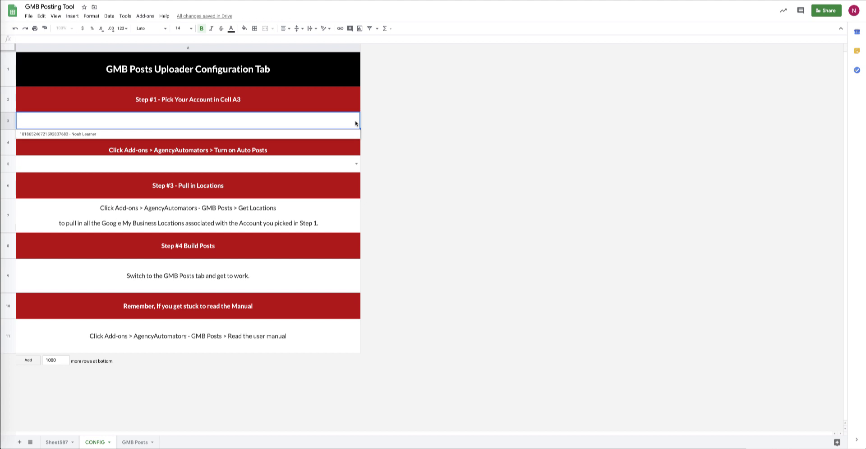
left_click(78, 134)
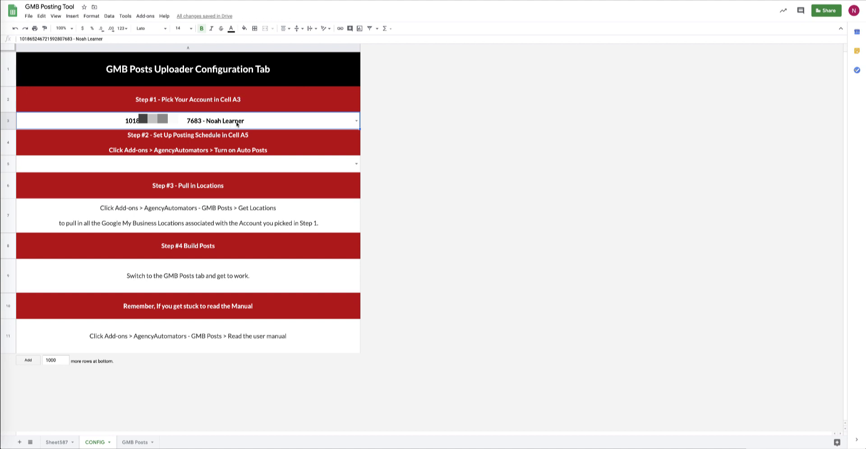
left_click(357, 121)
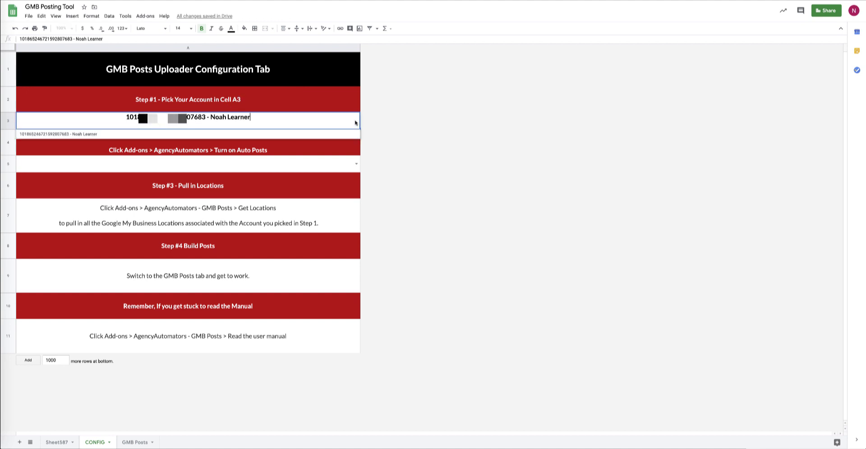
left_click(77, 135)
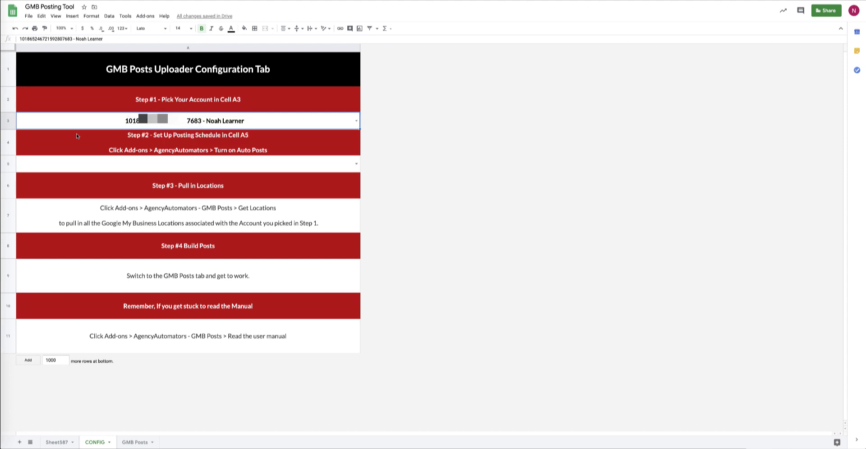
Run Get locations from the GMB Posts add-on to import the account's business locations
left_click(147, 17)
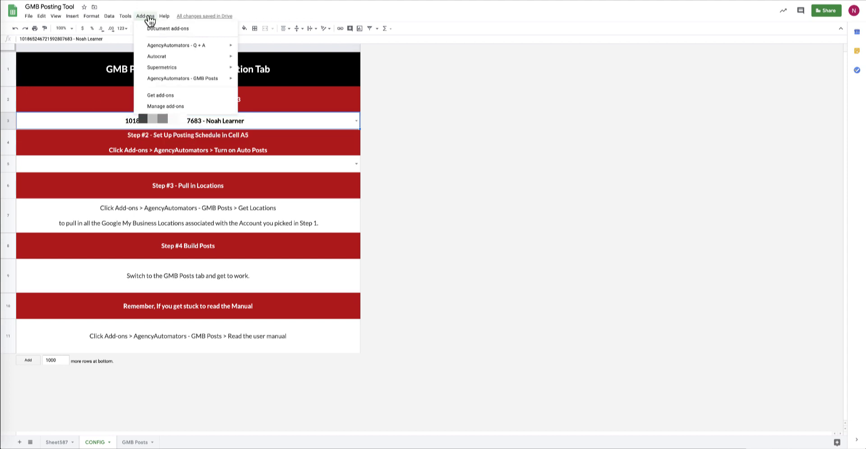
mouse_move(217, 80)
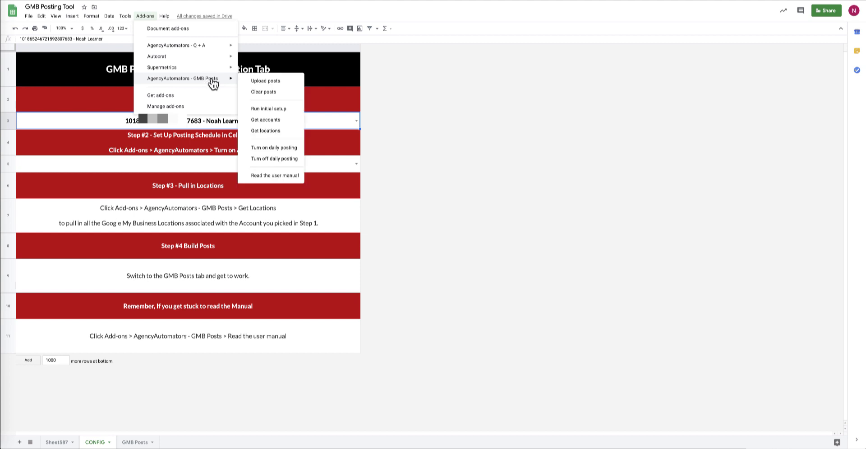
left_click(263, 131)
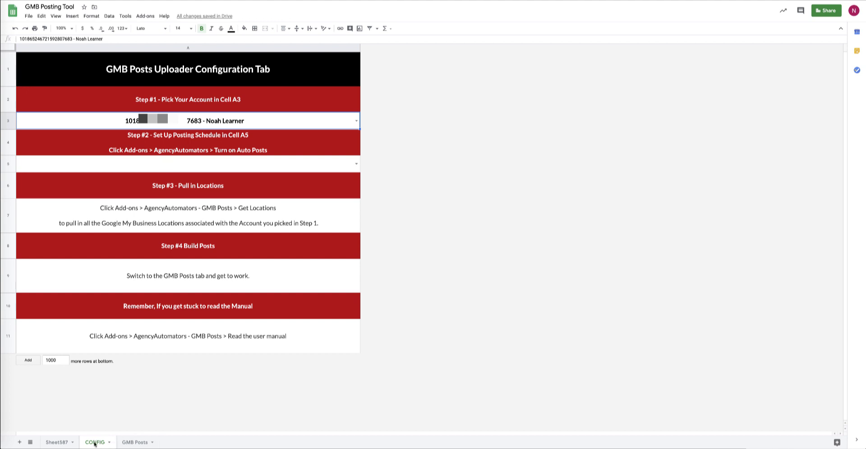
On the GMB Posts sheet, choose CTA as the Post Type in cell C3
left_click(136, 442)
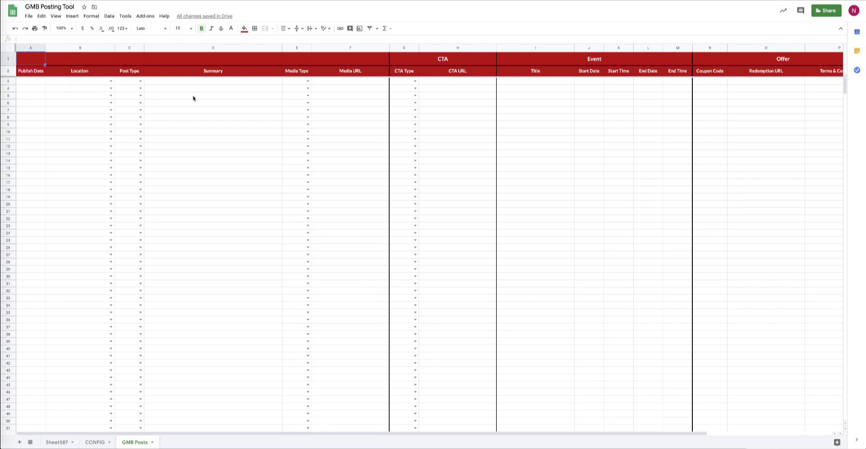
left_click(140, 81)
left_click(127, 90)
scroll(347, 132, "right", 5)
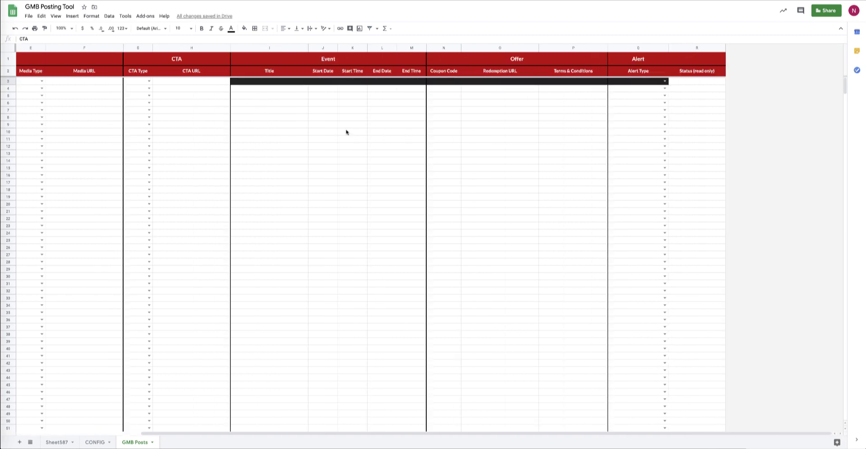
scroll(347, 132, "left", 5)
scroll(346, 131, "right", 5)
scroll(685, 84, "left", 5)
mouse_move(136, 82)
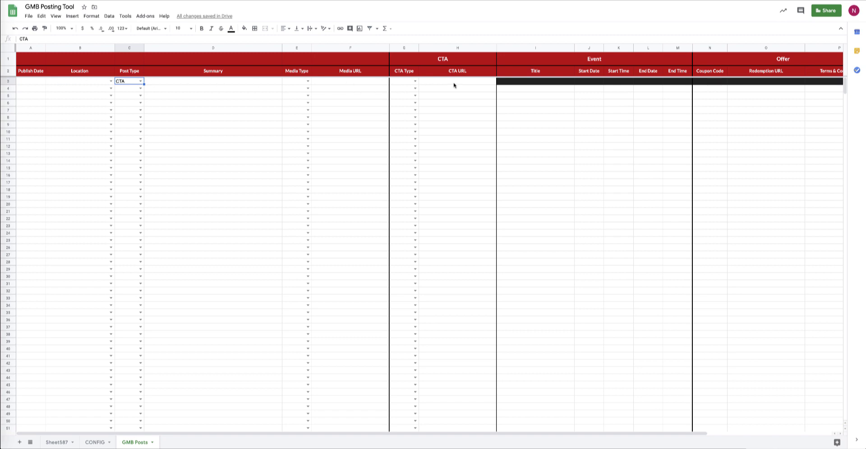
Try Event, then Offer, then Alert as row 3's Post Type in C3
left_click(140, 81)
left_click(131, 99)
scroll(523, 82, "right", 5)
scroll(523, 82, "left", 5)
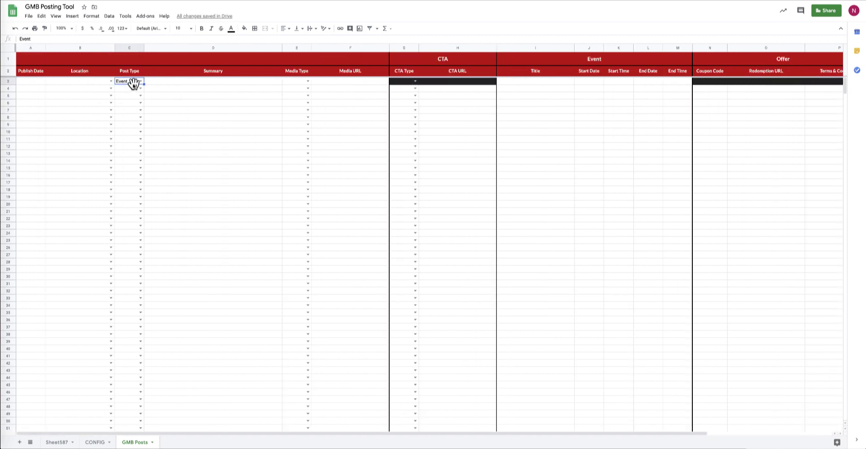
left_click(134, 84)
left_click(131, 106)
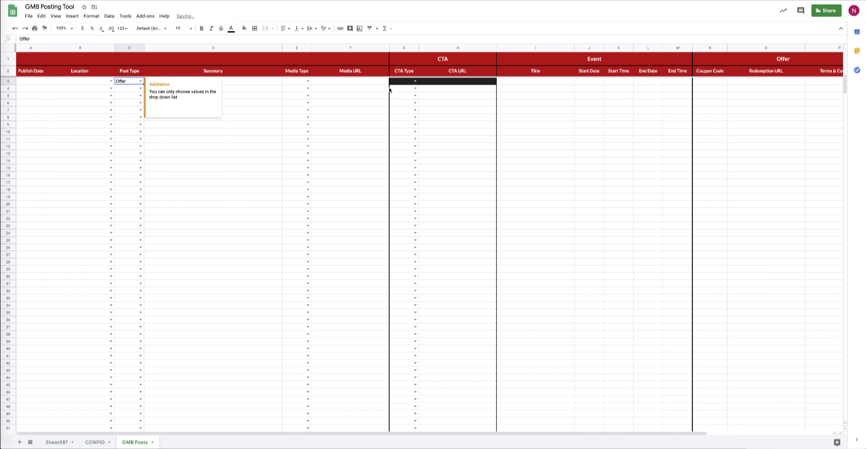
scroll(389, 89, "right", 5)
scroll(390, 89, "left", 5)
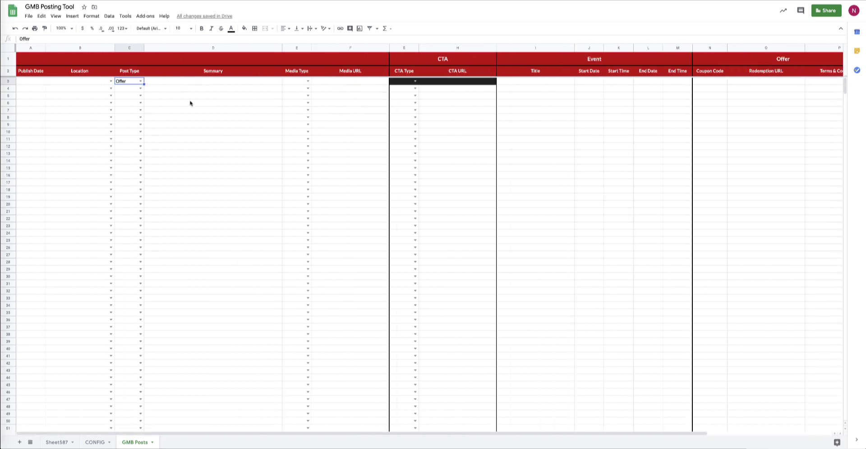
double_click(140, 81)
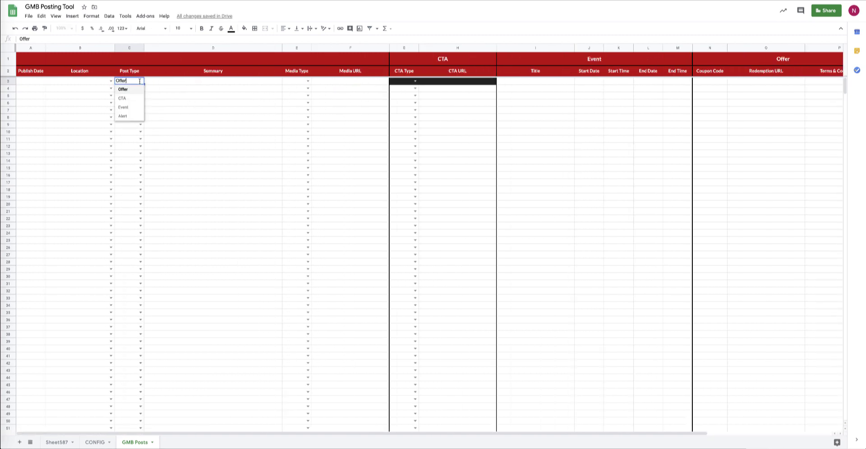
left_click(124, 116)
scroll(263, 87, "right", 5)
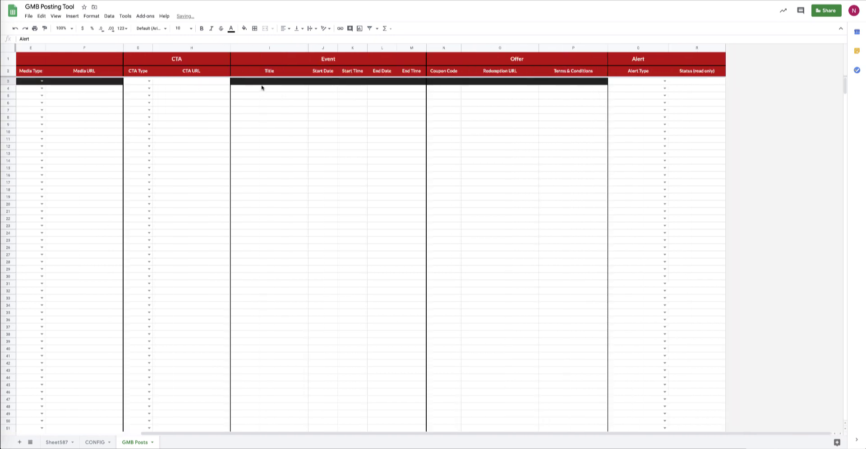
scroll(262, 88, "left", 4)
scroll(262, 87, "right", 4)
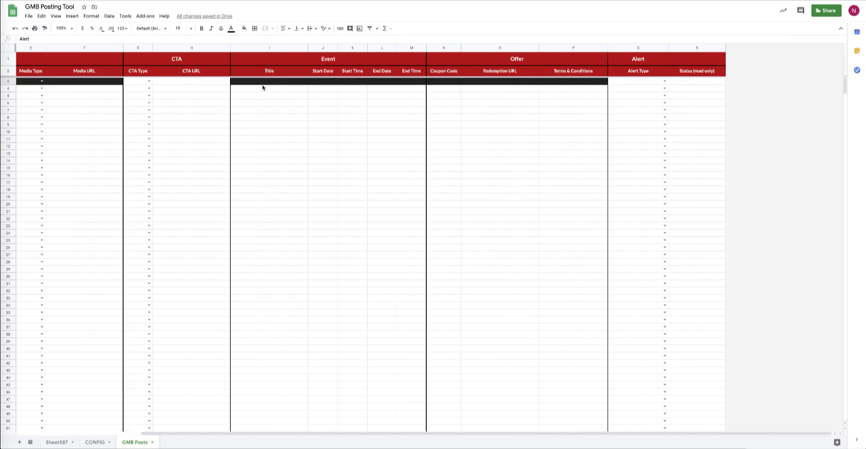
Set Q3's Alert Type to COVID_19, then return C3's Post Type to CTA
left_click(665, 80)
left_click(650, 88)
scroll(605, 110, "left", 5)
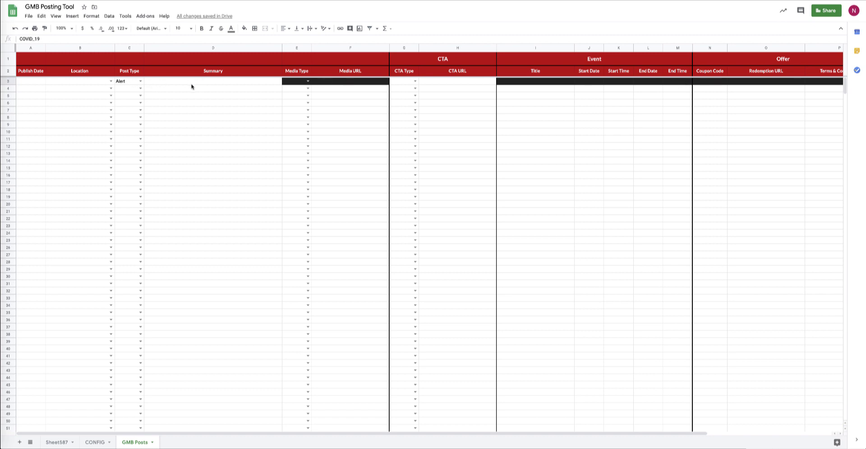
left_click(140, 81)
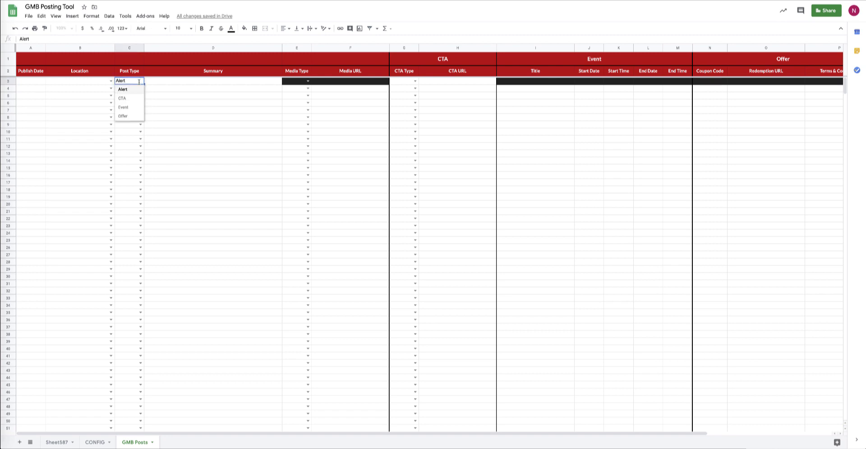
left_click(123, 98)
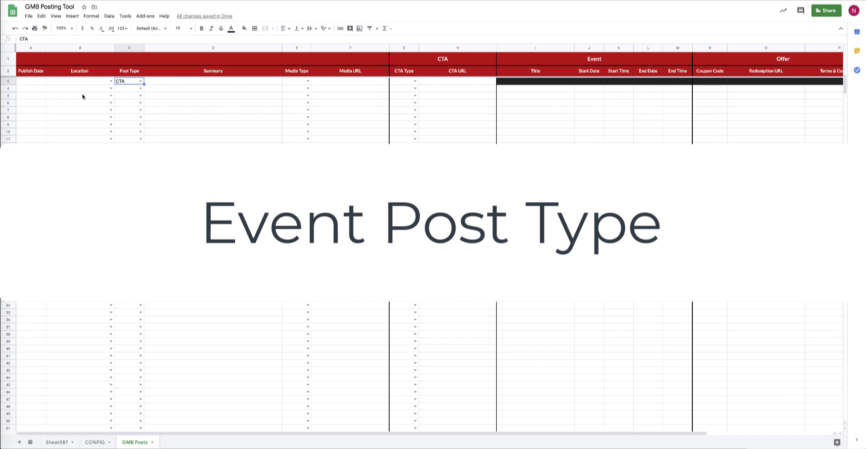
Set row 3's Publish Date to 2020-04-26 and its Location to Learner Design
left_click(36, 83)
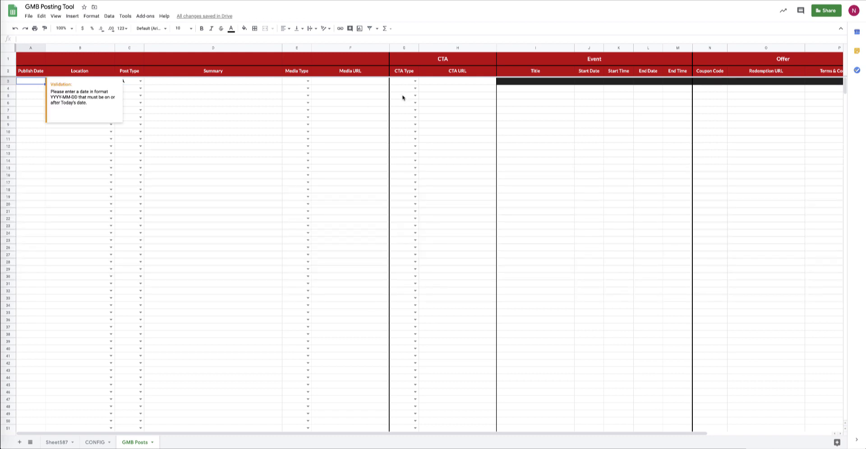
left_click(244, 82)
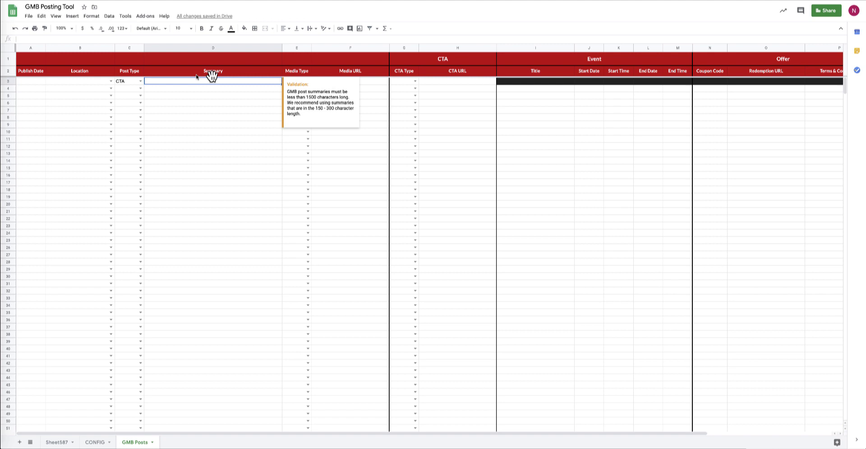
left_click(29, 82)
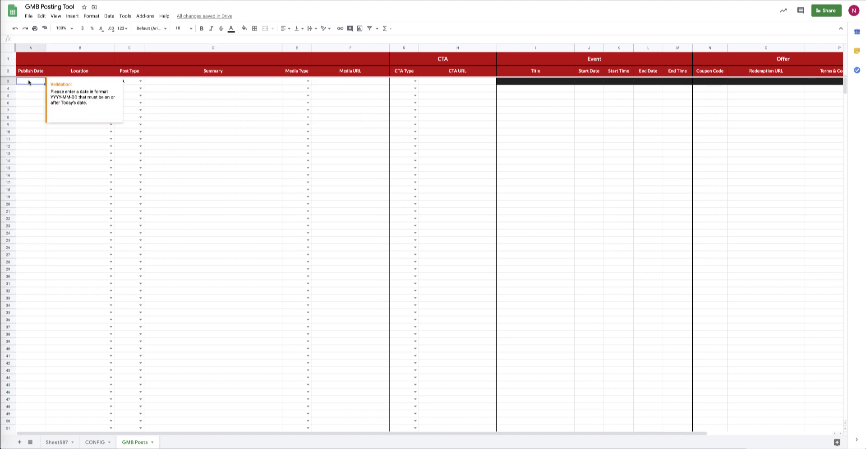
double_click(29, 81)
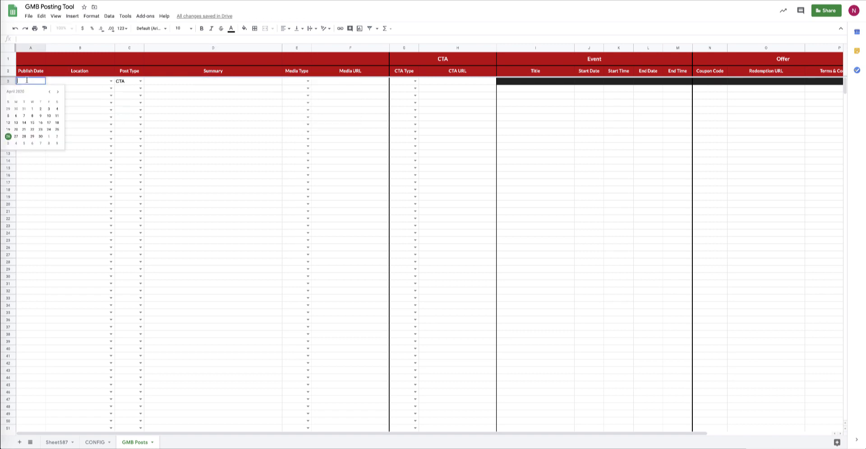
left_click(9, 136)
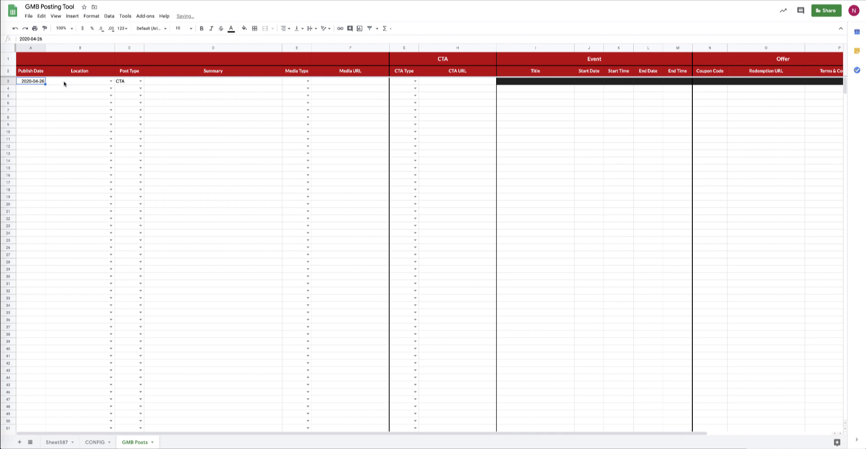
left_click(110, 81)
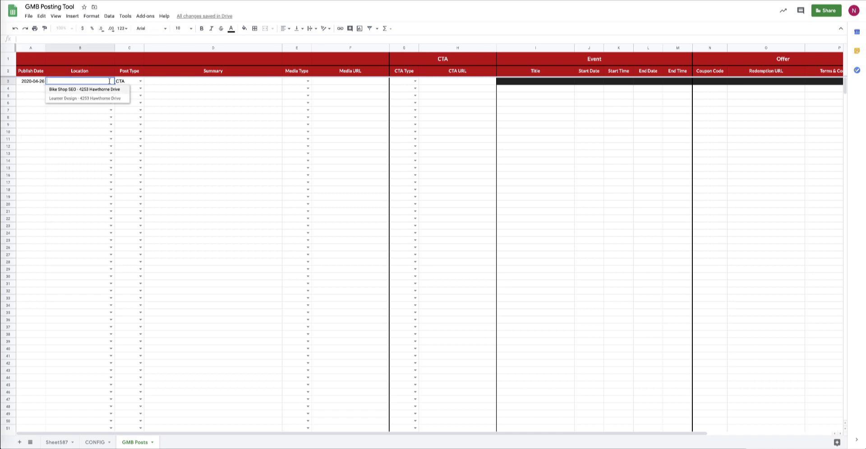
left_click(89, 98)
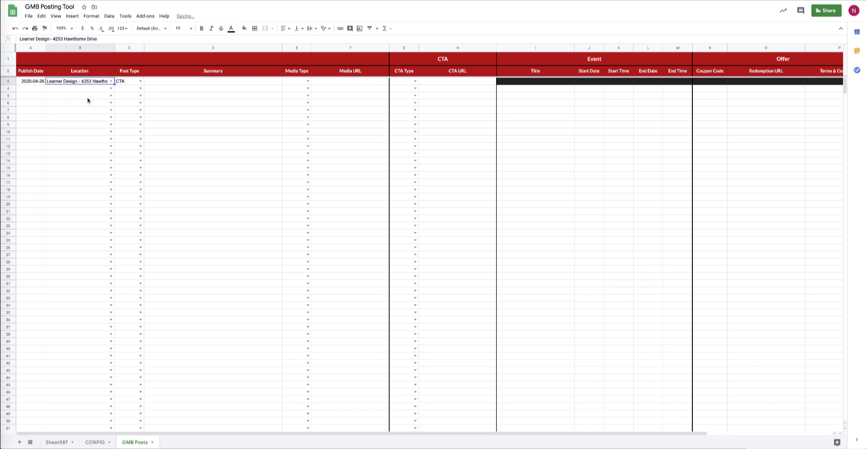
Enter the summary 'This is a test post to teast our killer Add' in D3
left_click(172, 83)
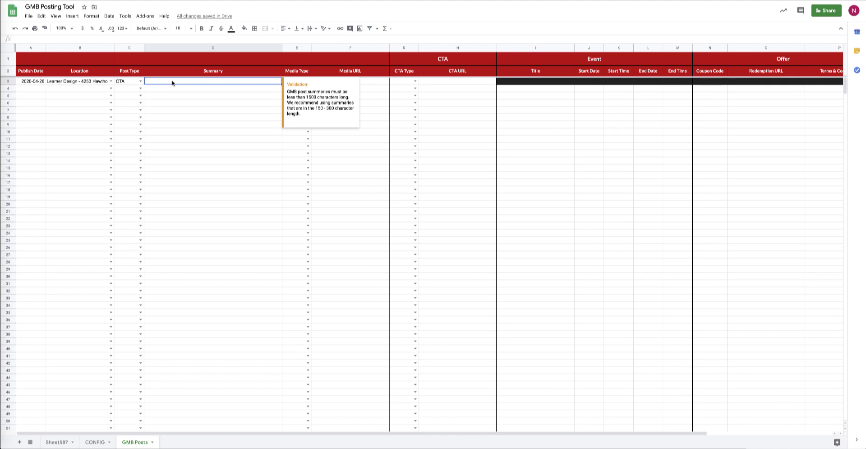
type("This is a test pos")
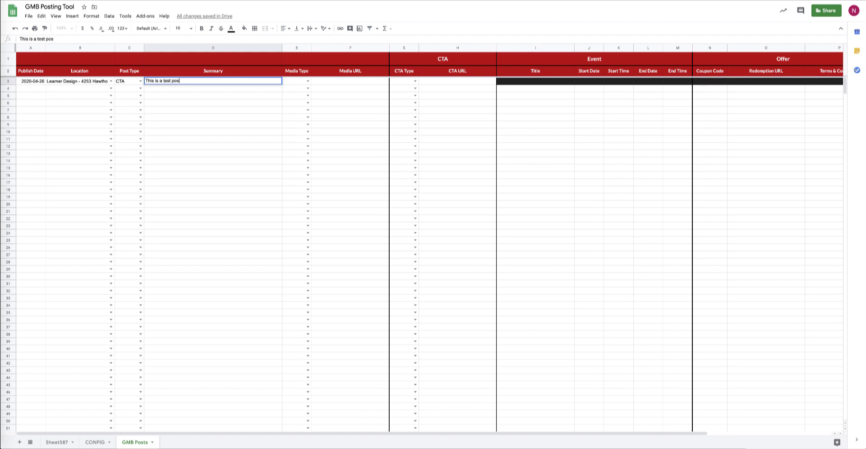
type("t to teast our killer Add-on!")
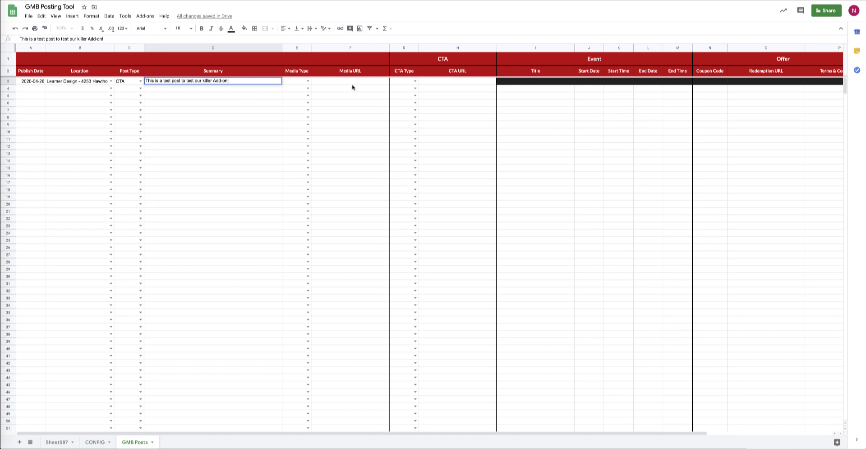
left_click(307, 82)
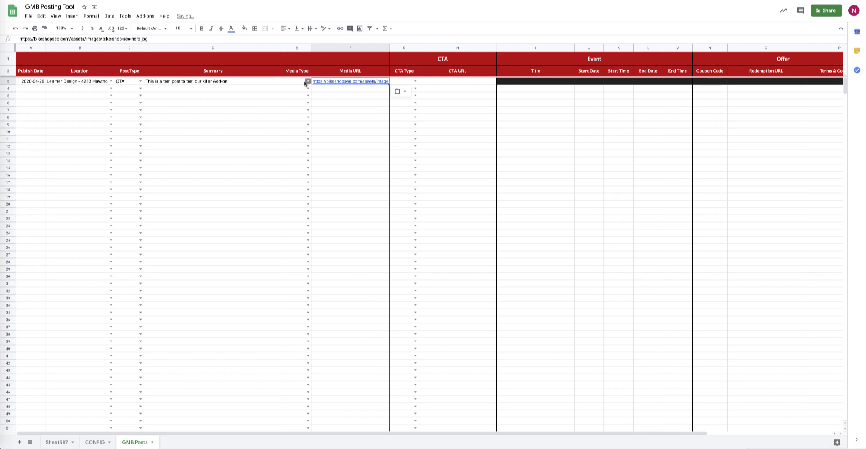
Set E3's media type to Photo and G3's CTA type to Learn more
left_click(307, 81)
left_click(302, 91)
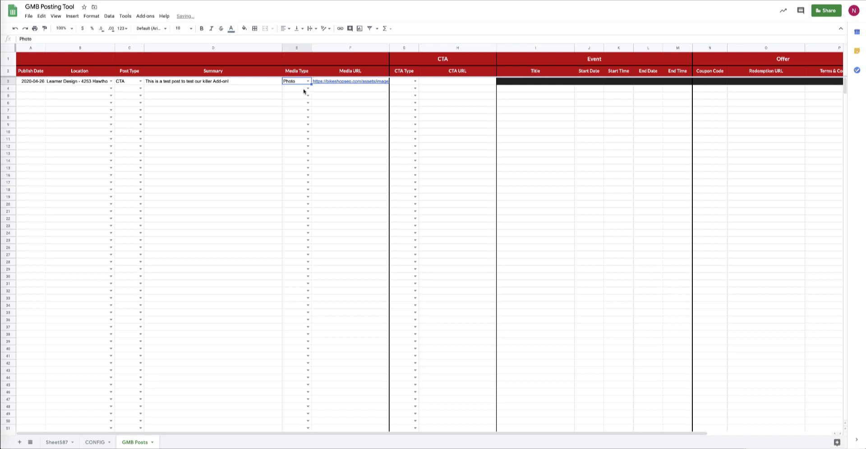
left_click(415, 81)
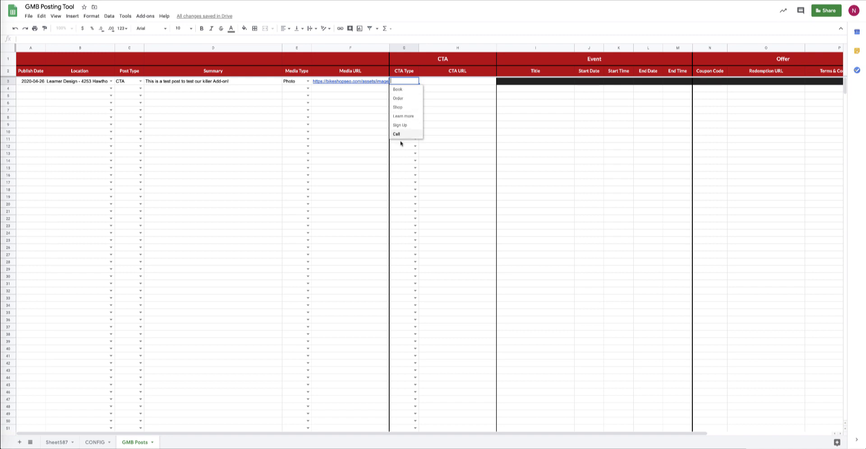
left_click(405, 117)
left_click(433, 81)
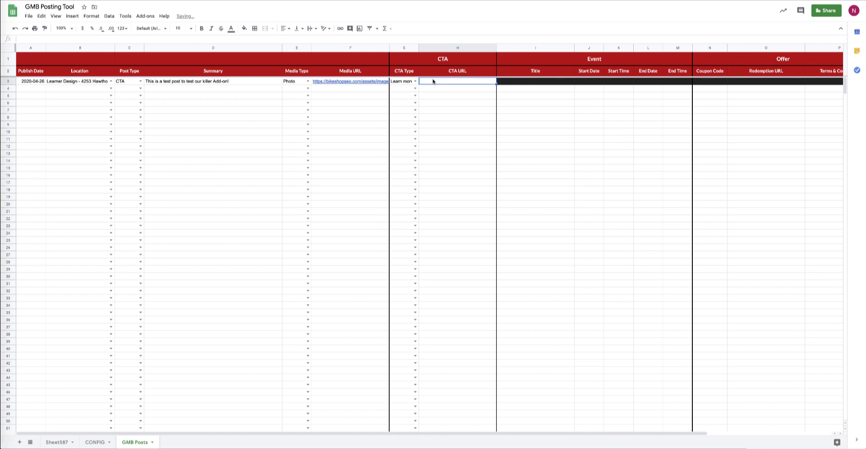
type("https://bikeshopseo.com/assets/images/bike-shop-seo-hero.jpg")
left_click_drag(160, 39, 72, 40)
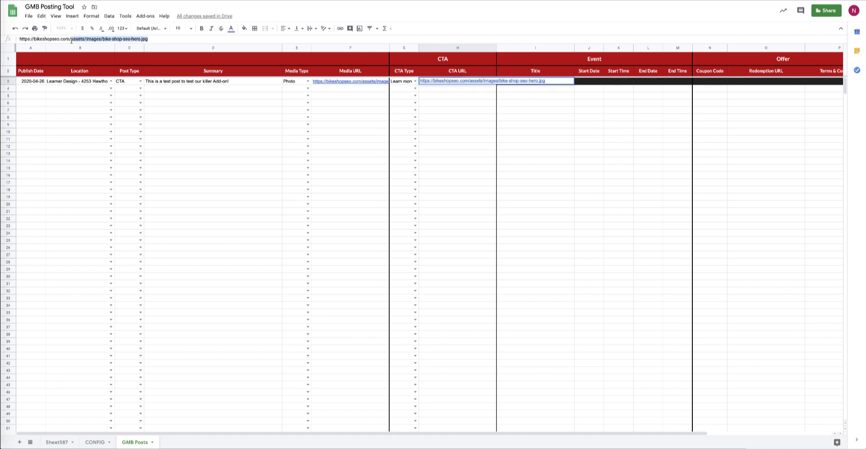
key("BackSpace")
key("Return")
mouse_move(427, 83)
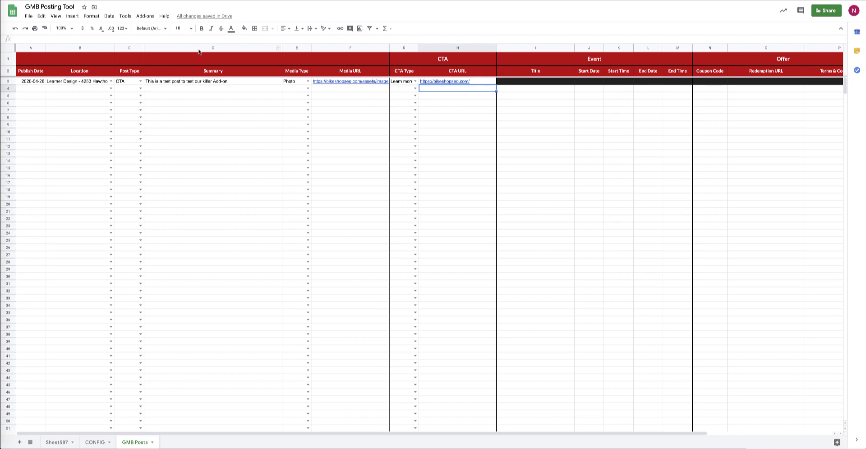
scroll(398, 124, "right", 5)
scroll(406, 131, "left", 5)
left_click(149, 19)
Run Upload posts from the GMB Posts add-on and check row 3's Status reads Uploaded
mouse_move(162, 82)
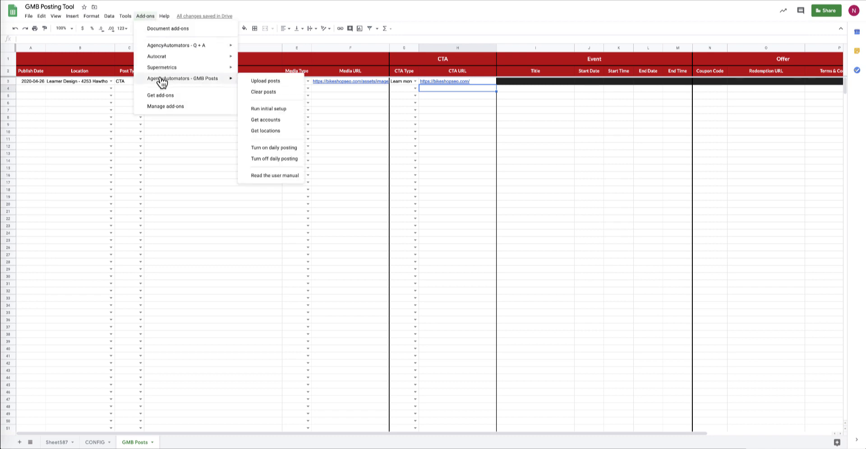
left_click(271, 83)
scroll(293, 130, "right", 6)
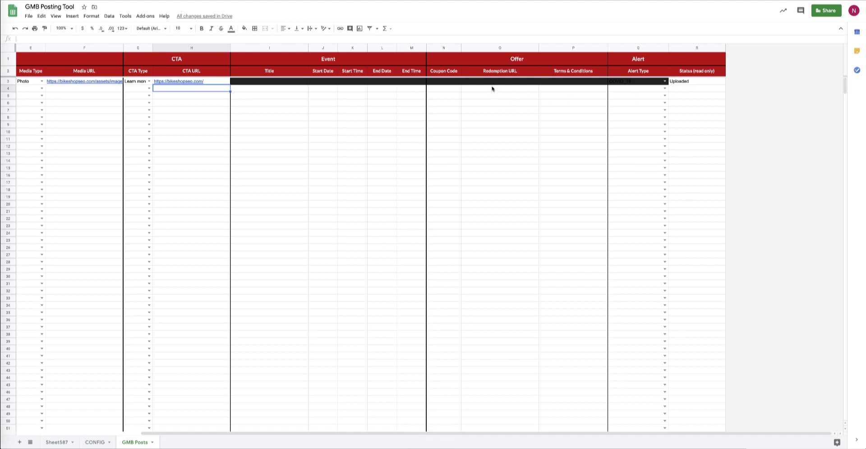
scroll(492, 88, "left", 5)
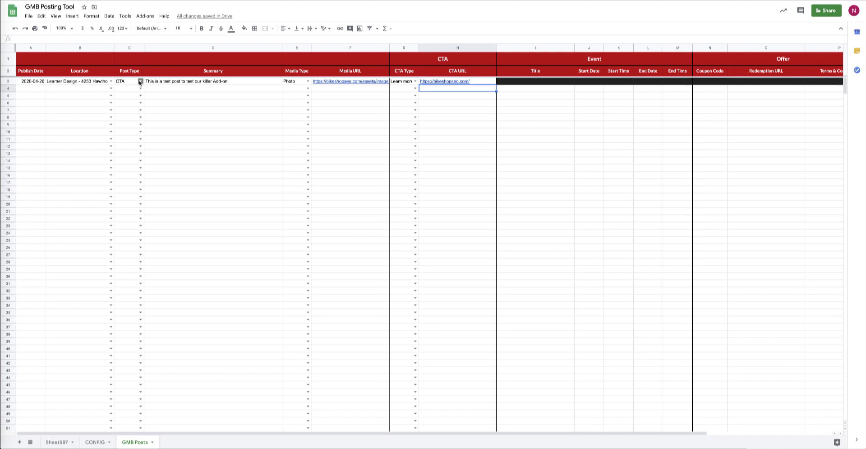
Make row 3 an Event post titled "This is THe Event"
left_click(140, 82)
left_click(128, 98)
left_click(521, 83)
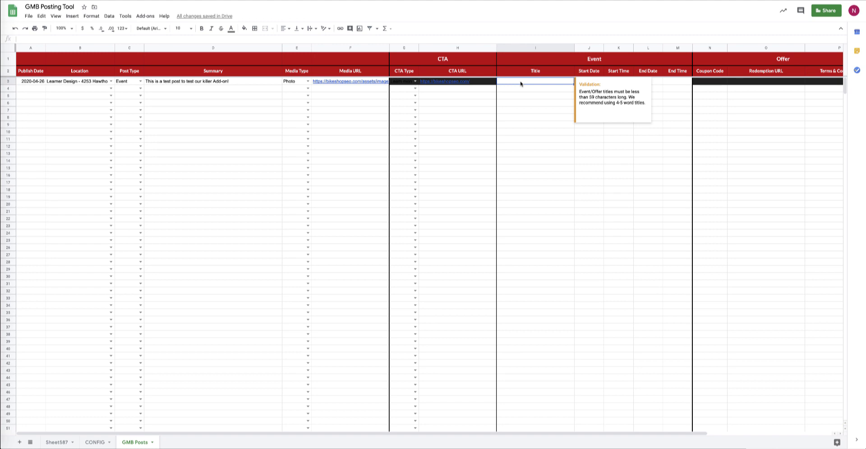
type("Thi")
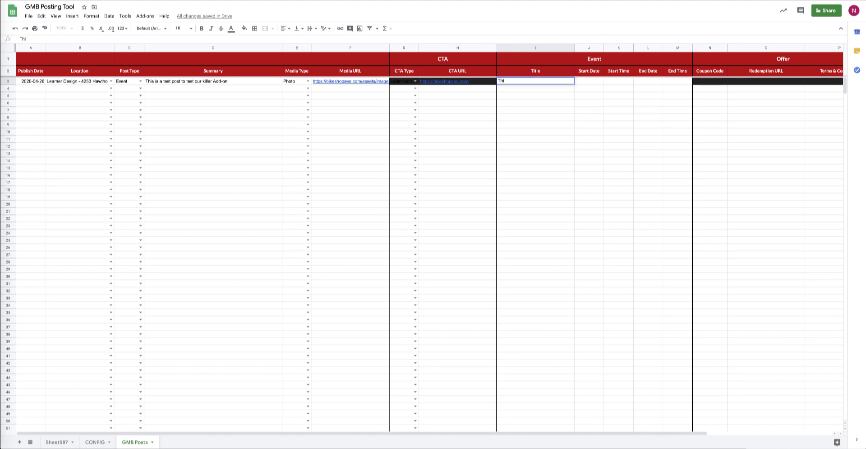
type("s is THe Event")
key("Tab")
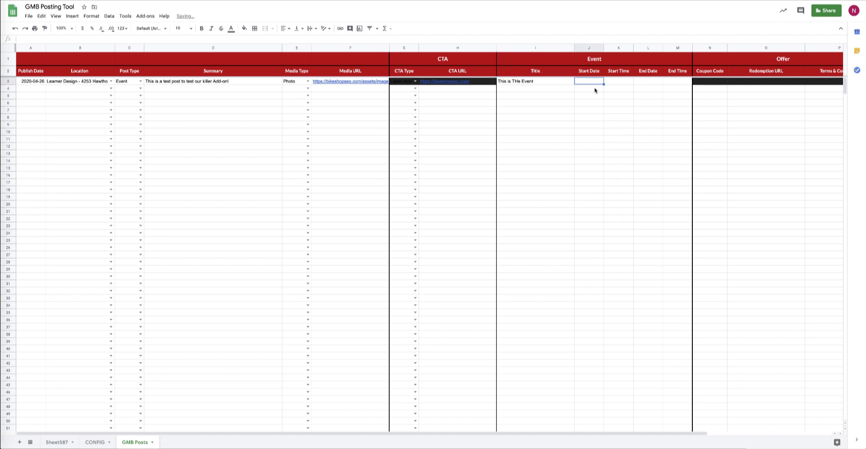
Pick 2020-04-27 as the start date in J3 and try entering start time 08:30 in K3
left_click(588, 81)
double_click(588, 80)
left_click(573, 136)
double_click(616, 81)
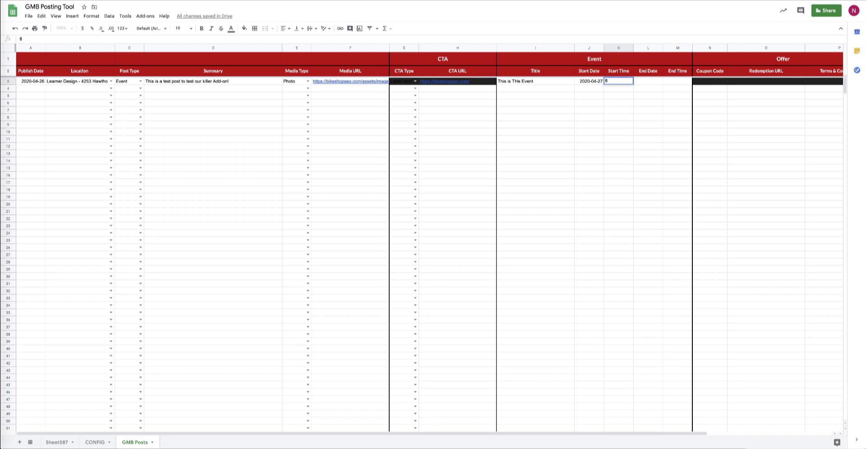
key("BackSpace")
key("Return")
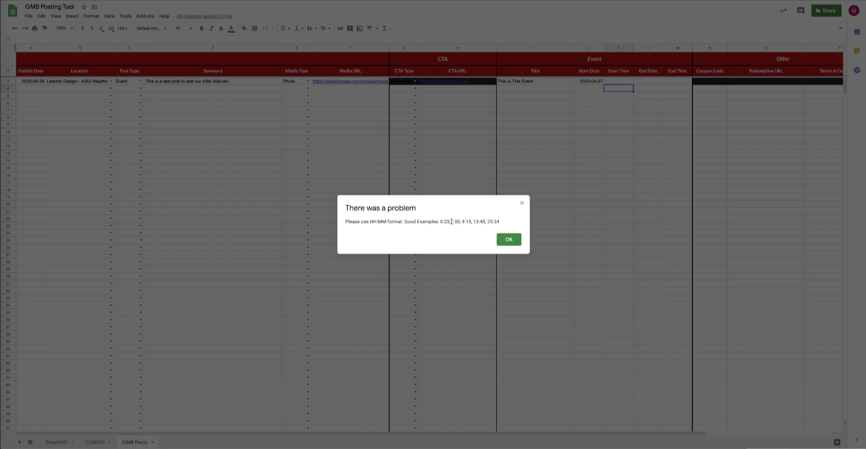
Dismiss the time format error and set the start time in K3 to 8:30
left_click(508, 240)
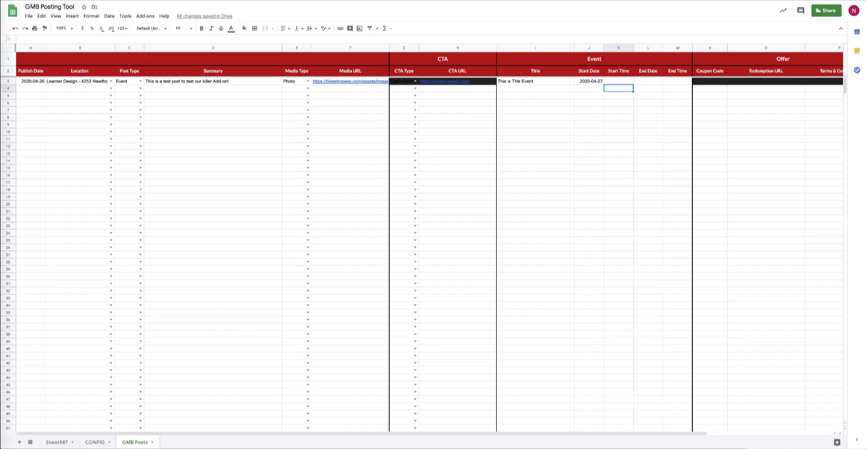
left_click(616, 81)
type("8")
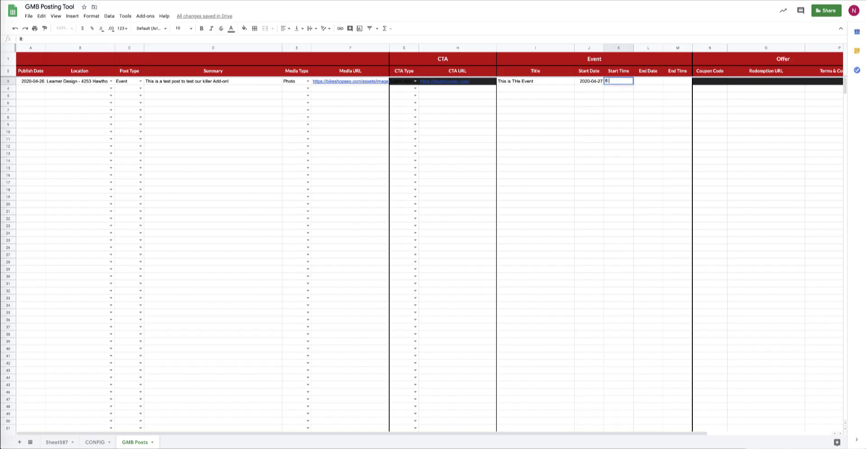
type(":30")
key("Tab")
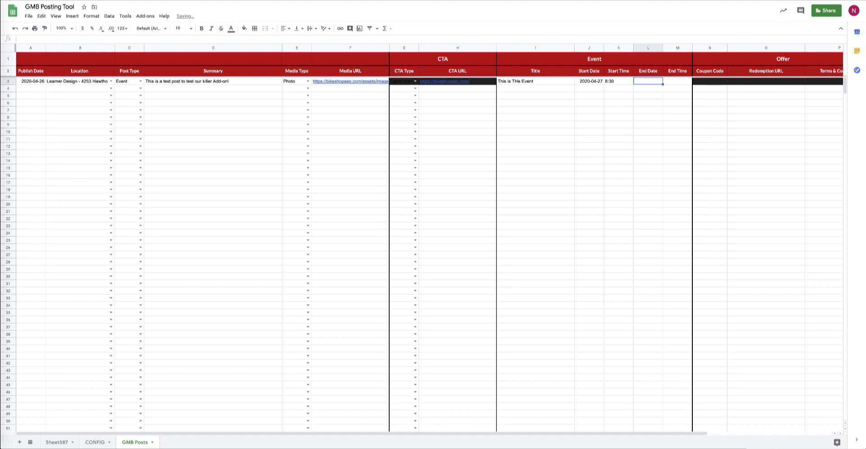
Set the event's end date to 2020-04-27 and end time to 9:30
double_click(644, 82)
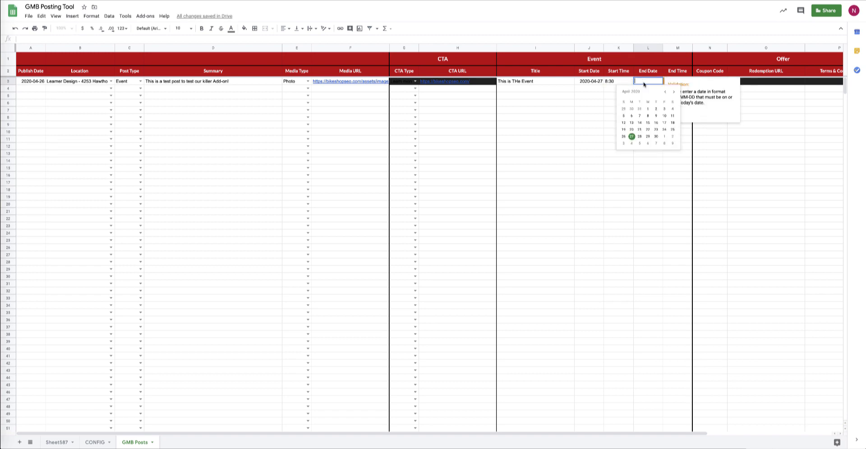
left_click(632, 136)
key("BackSpace")
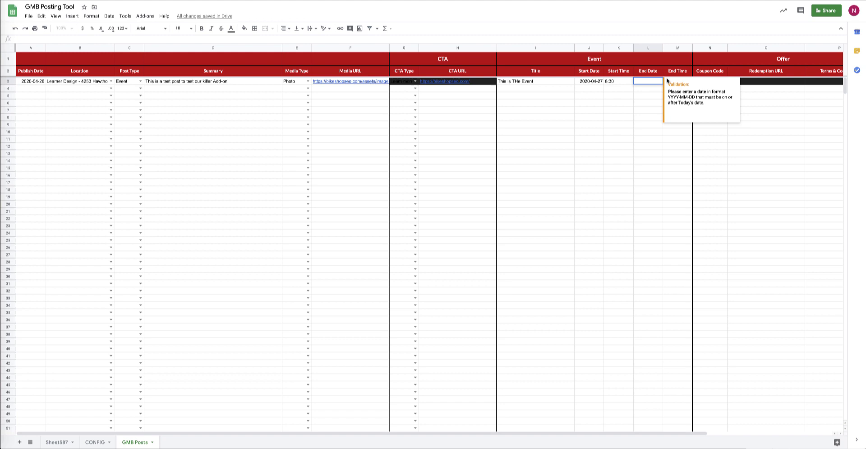
left_click(651, 95)
left_click(649, 82)
double_click(649, 82)
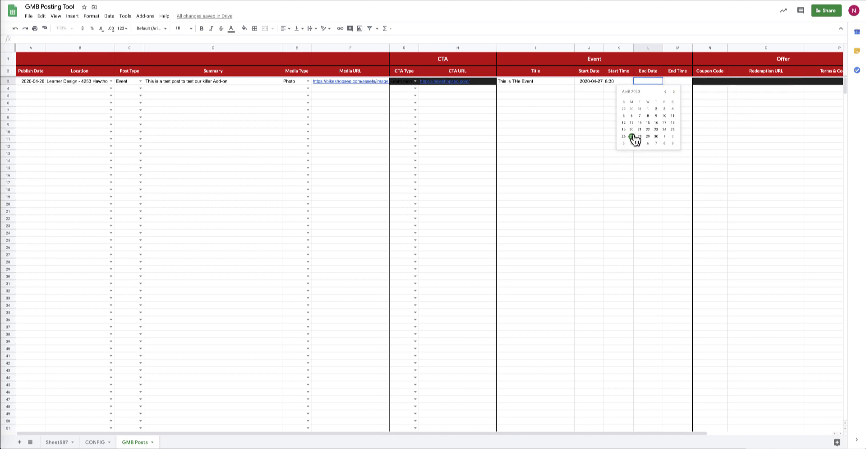
left_click(632, 137)
left_click(670, 82)
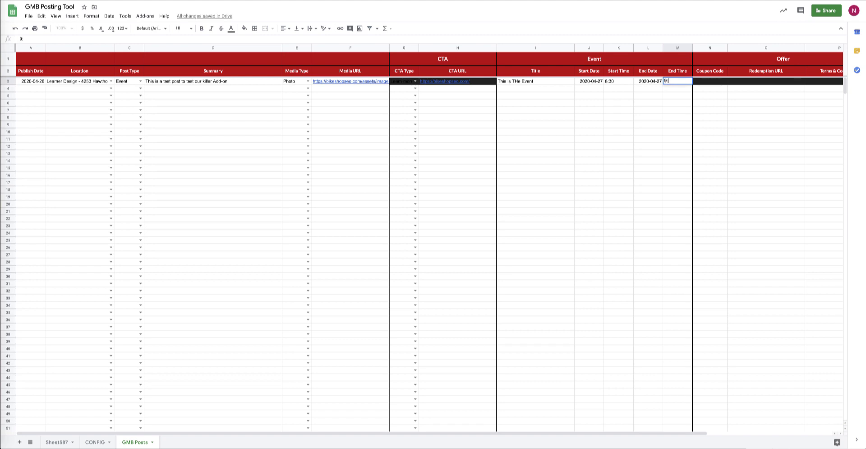
left_click(673, 90)
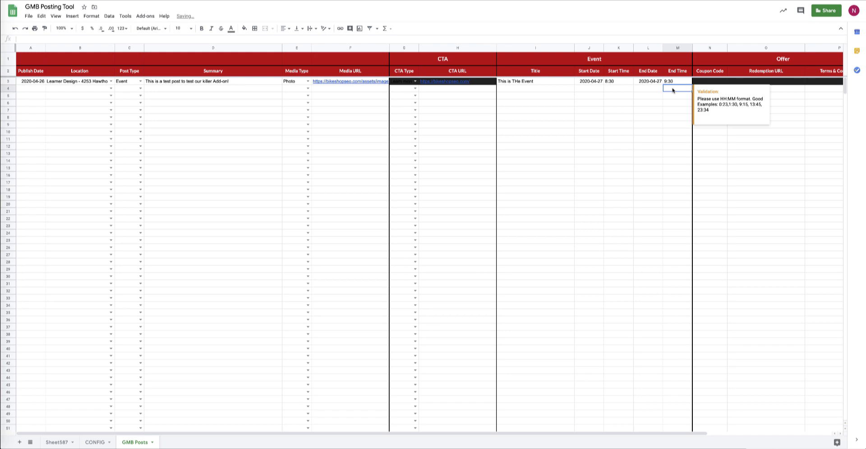
scroll(596, 90, "right", 5)
Upload the row 3 event post with AgencyAutomators - GMB Posts > Upload posts
left_click(686, 82)
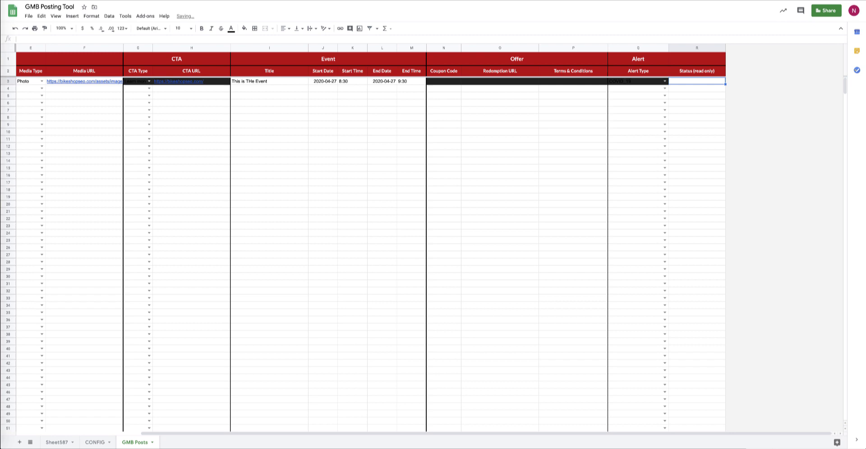
scroll(594, 114, "left", 5)
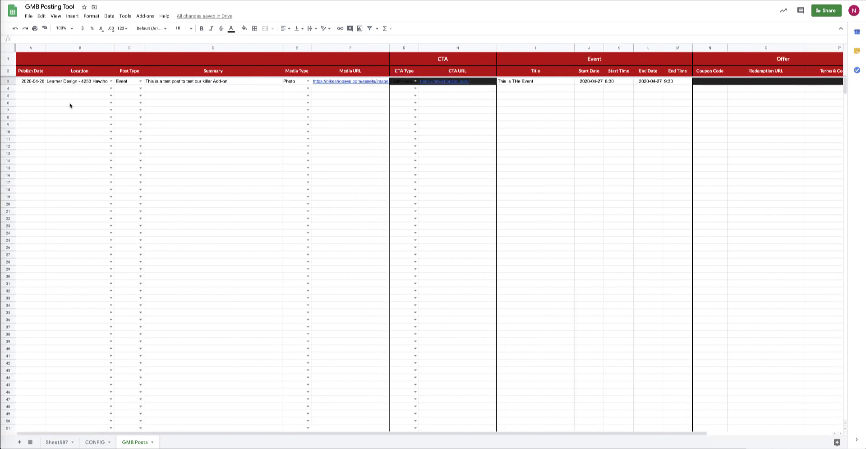
scroll(70, 106, "right", 5)
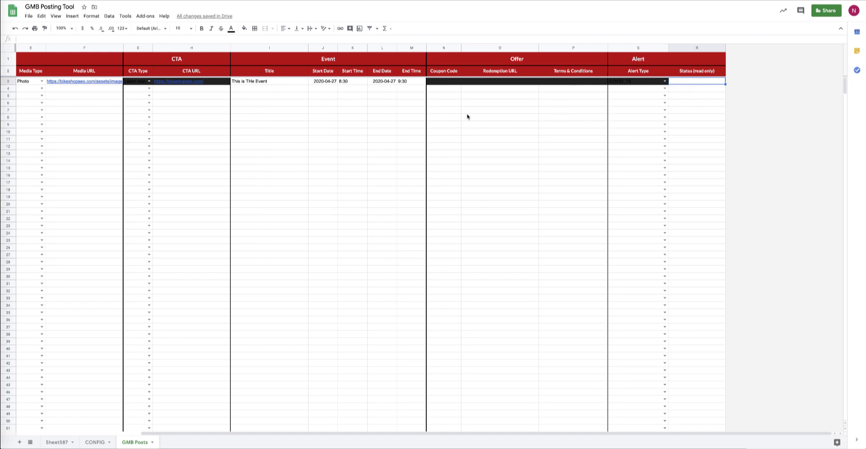
scroll(398, 120, "left", 5)
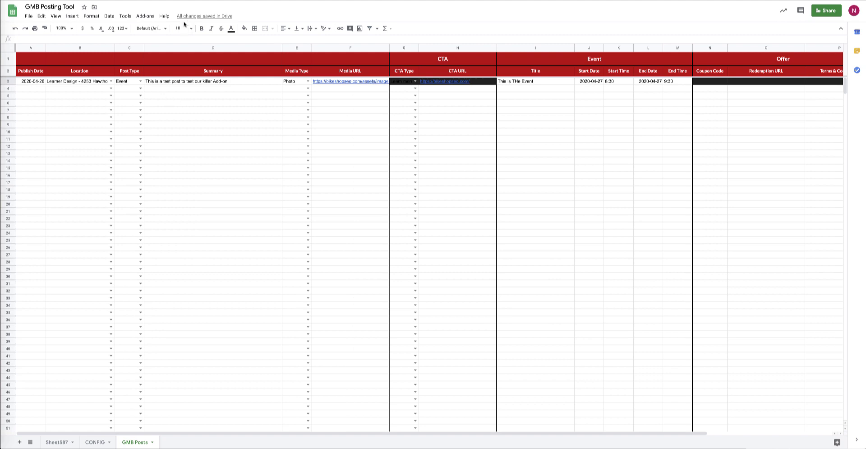
left_click(144, 17)
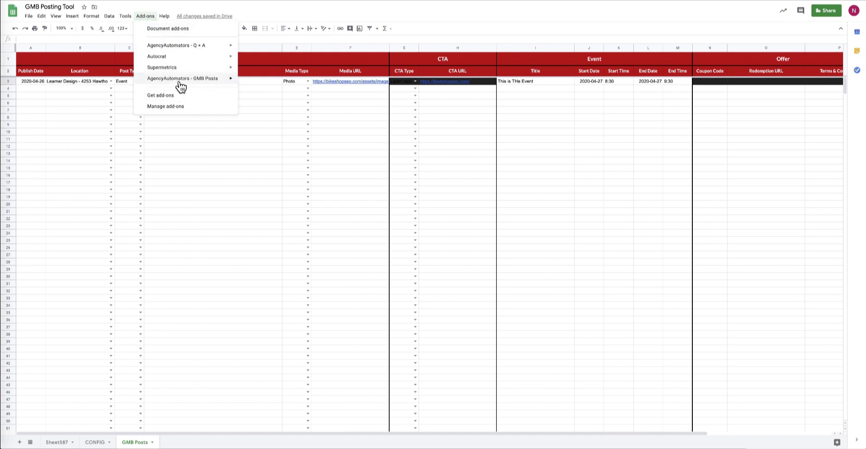
mouse_move(181, 80)
left_click(267, 81)
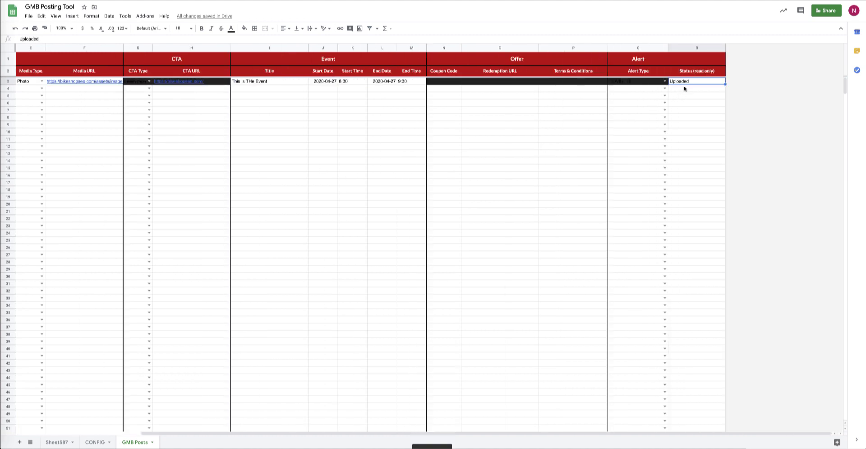
scroll(293, 156, "left", 10)
left_click(141, 81)
Change row 3 to an Offer post and clear its Uploaded status in R3
left_click(124, 106)
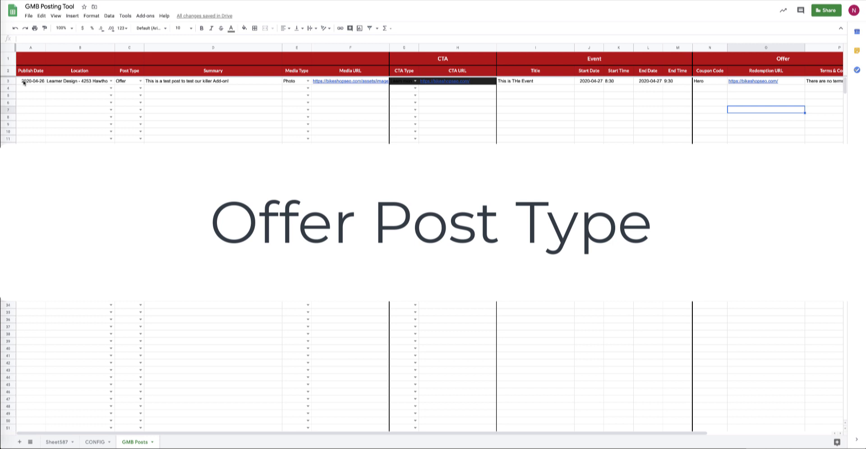
scroll(179, 126, "right", 6)
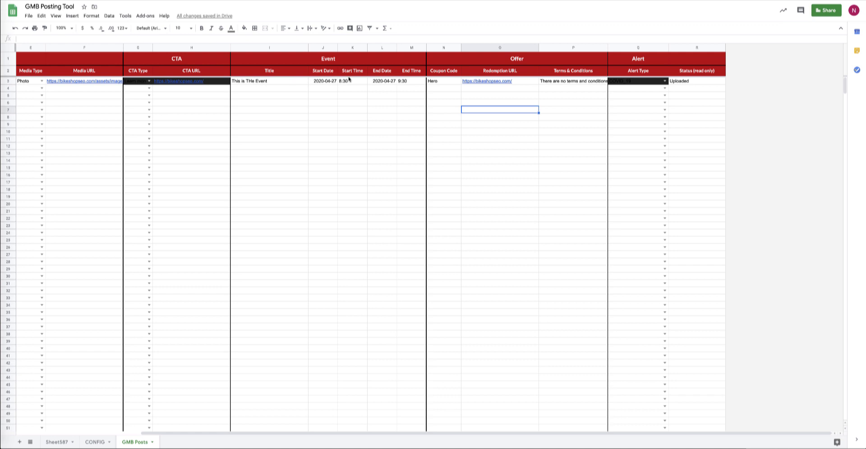
left_click_drag(686, 70, 696, 80)
left_click(696, 80)
key("Delete")
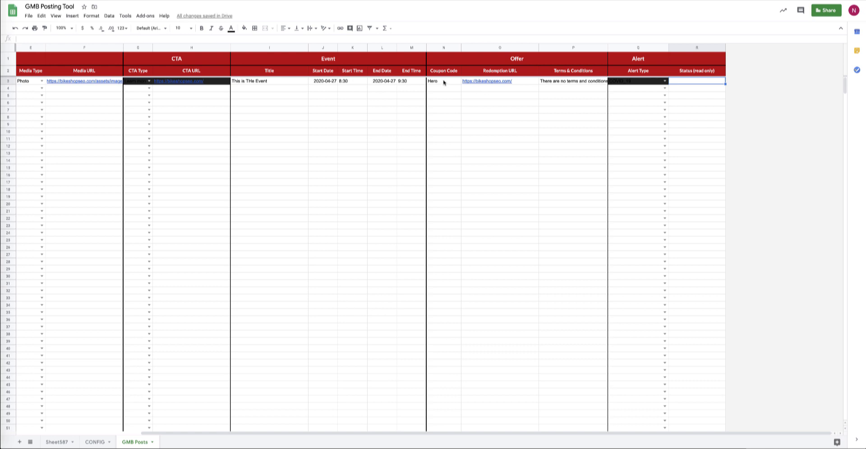
Review the offer's coupon code and terms and conditions text in row 3
mouse_move(520, 83)
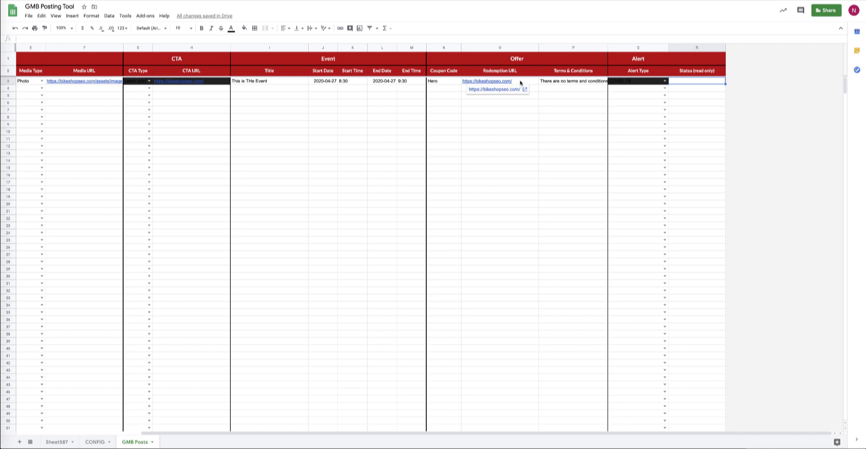
left_click(567, 83)
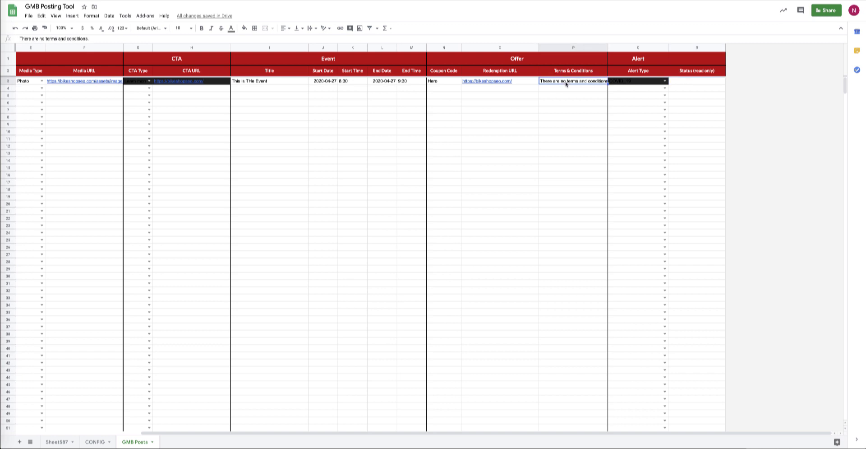
left_click(147, 17)
mouse_move(180, 80)
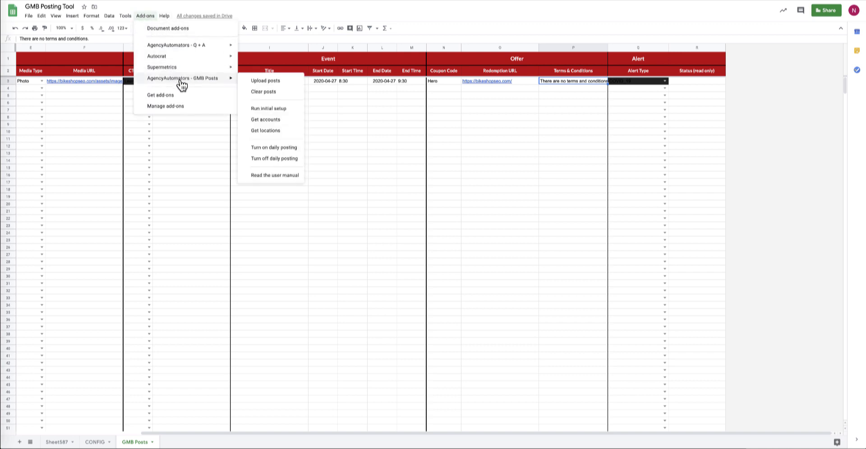
Run the add-on's Upload posts command on the row 3 Offer post
left_click(260, 81)
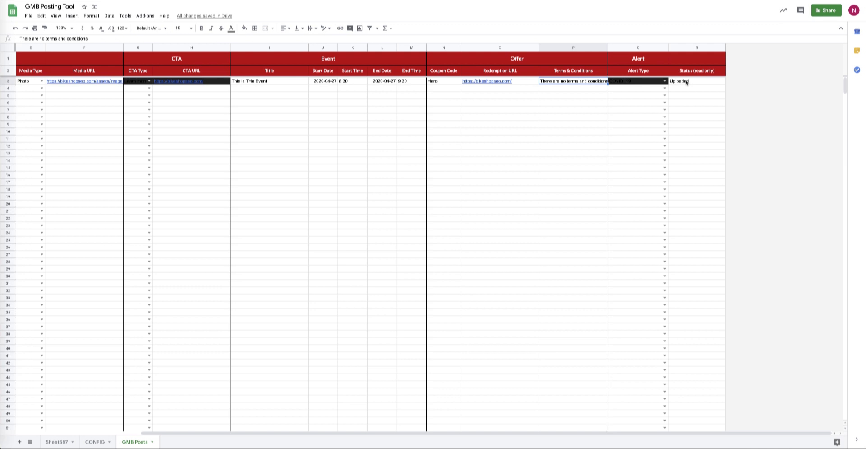
scroll(360, 112, "left", 5)
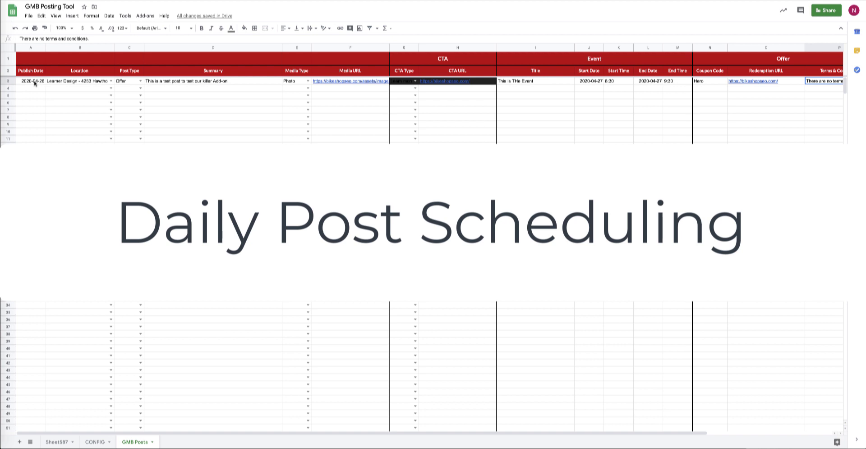
On the CONFIG sheet, set cell A5's posting hour to 11 - 12 ( AM )
left_click(151, 18)
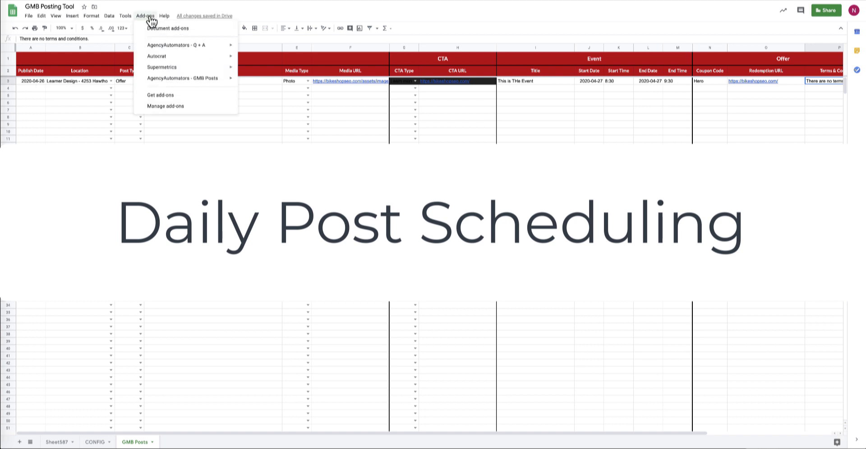
mouse_move(183, 84)
left_click(104, 444)
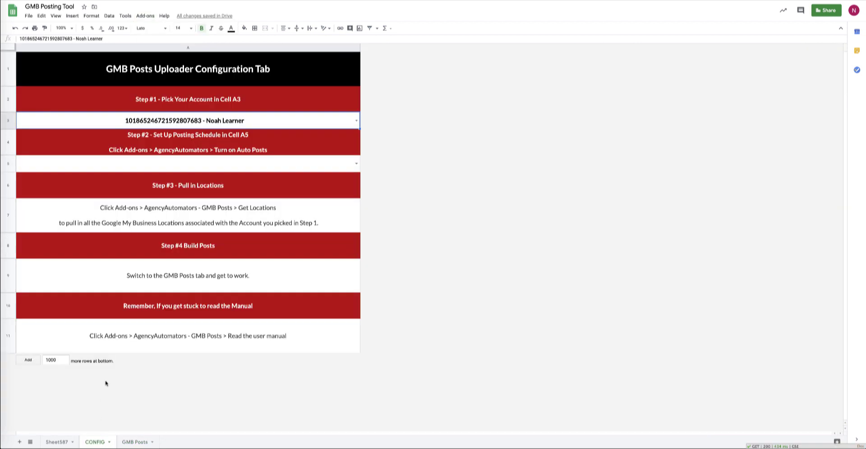
left_click(357, 165)
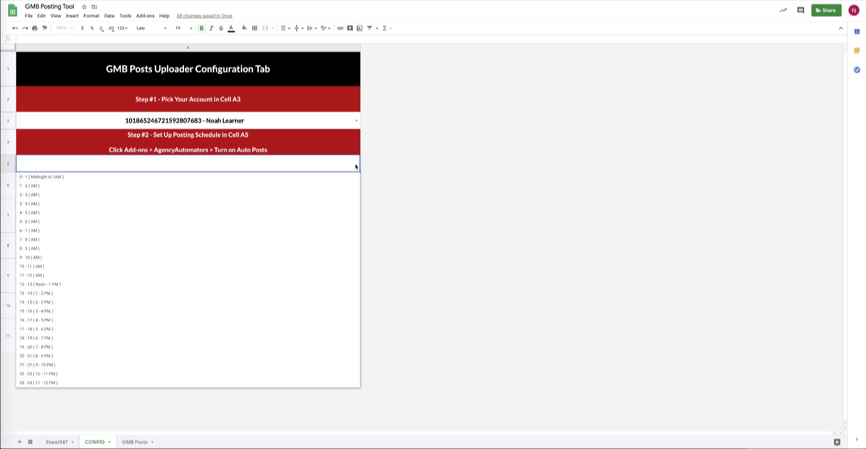
left_click(204, 276)
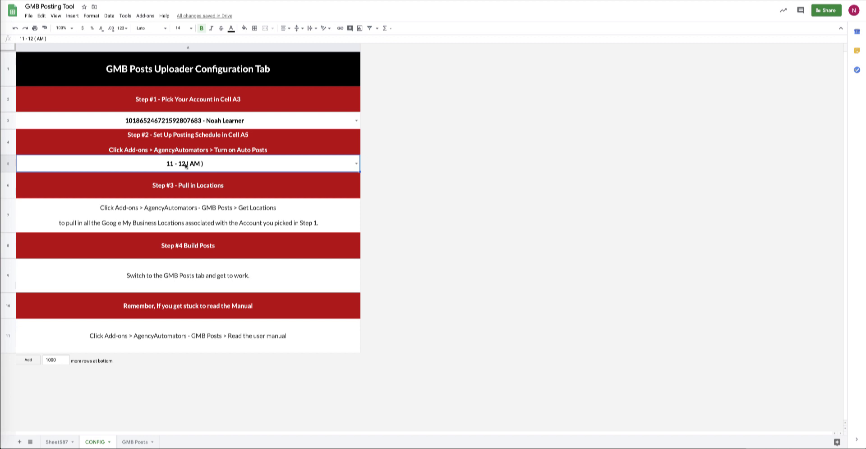
Back on GMB Posts, check A3's 2020-04-26 publish date and its date format rule
left_click(129, 442)
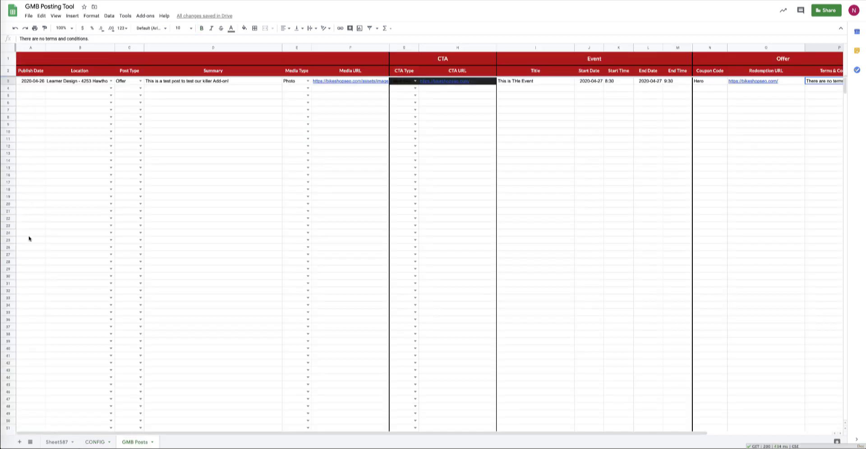
left_click(34, 82)
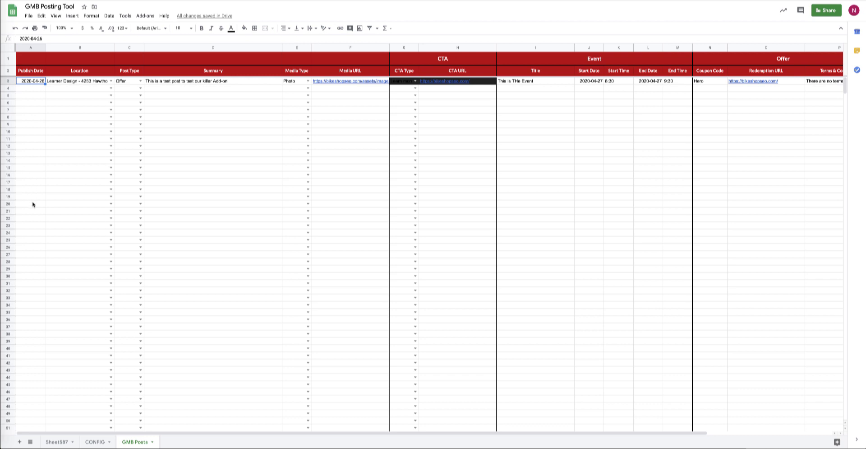
left_click(35, 82)
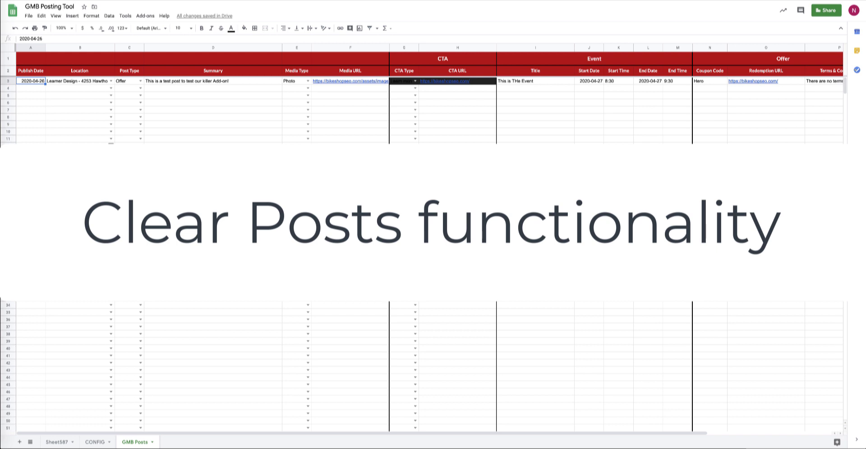
left_click(148, 21)
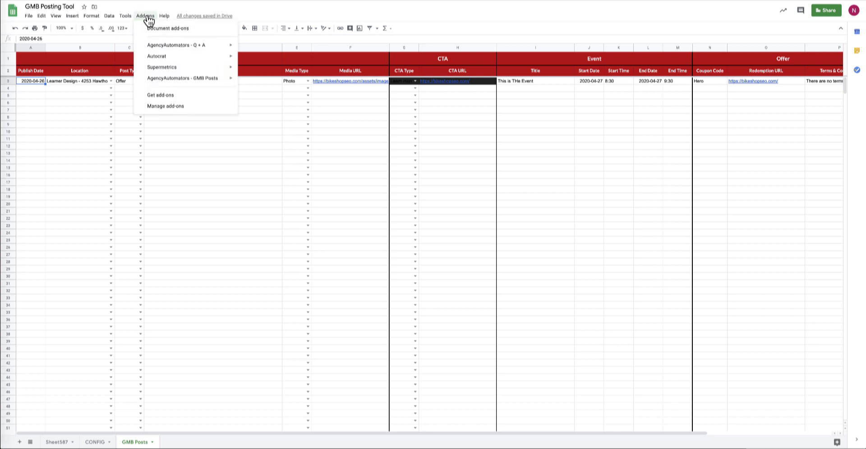
mouse_move(179, 84)
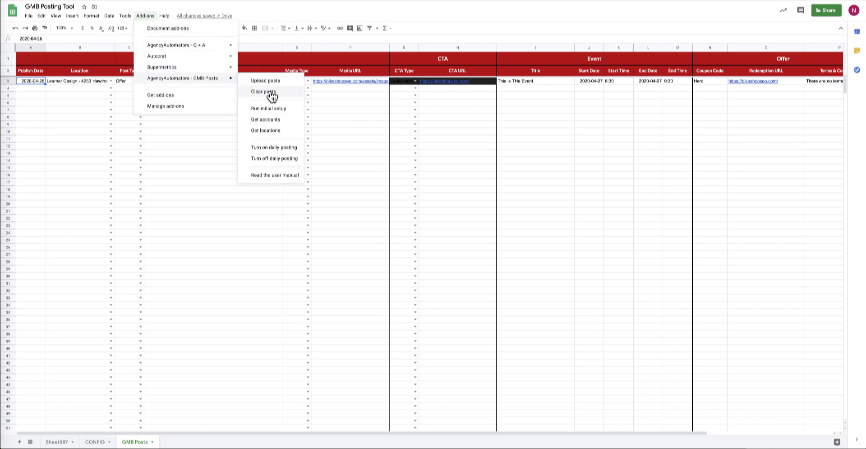
mouse_move(24, 82)
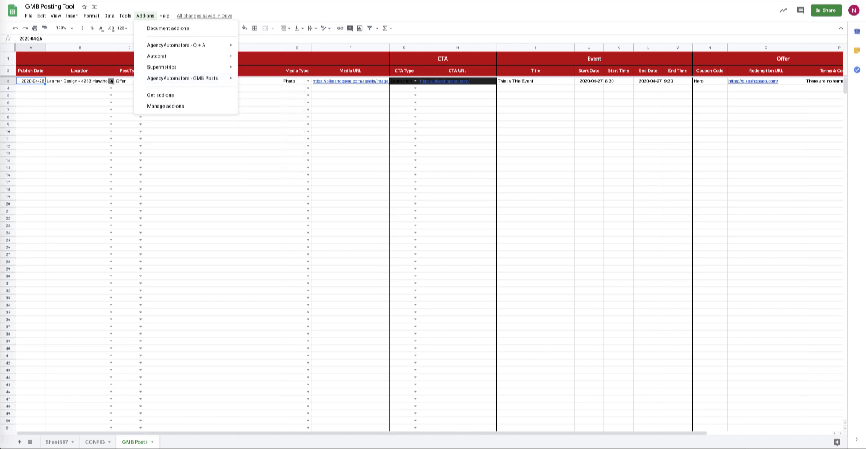
mouse_move(213, 81)
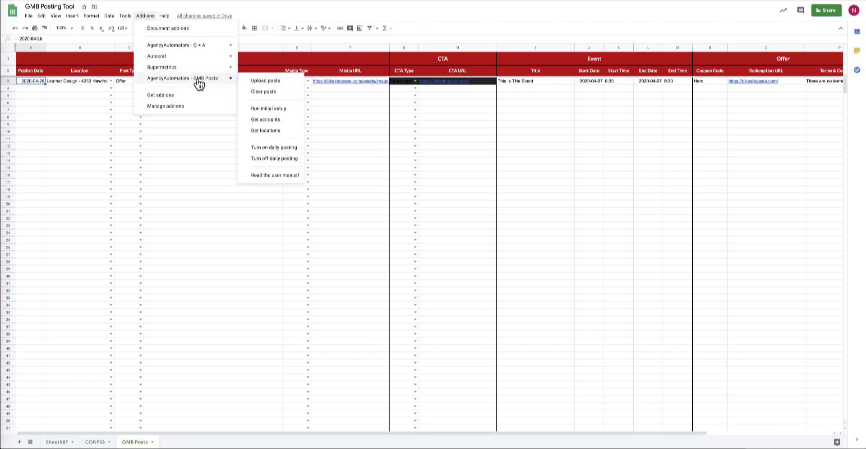
left_click(267, 91)
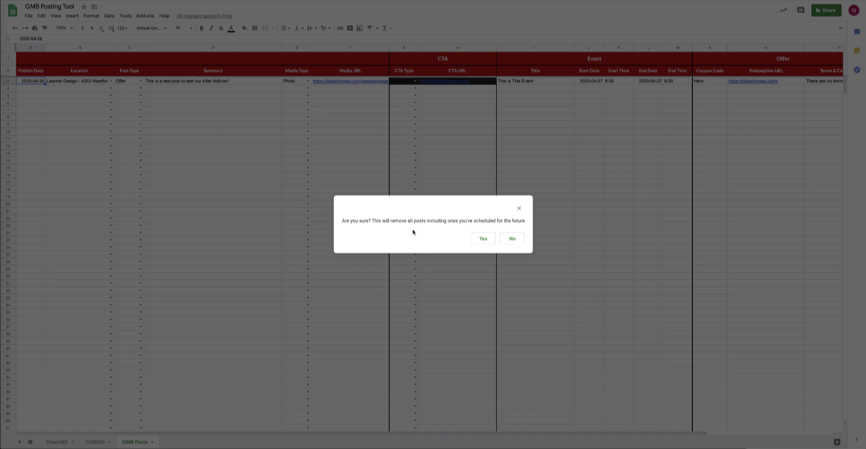
left_click(483, 239)
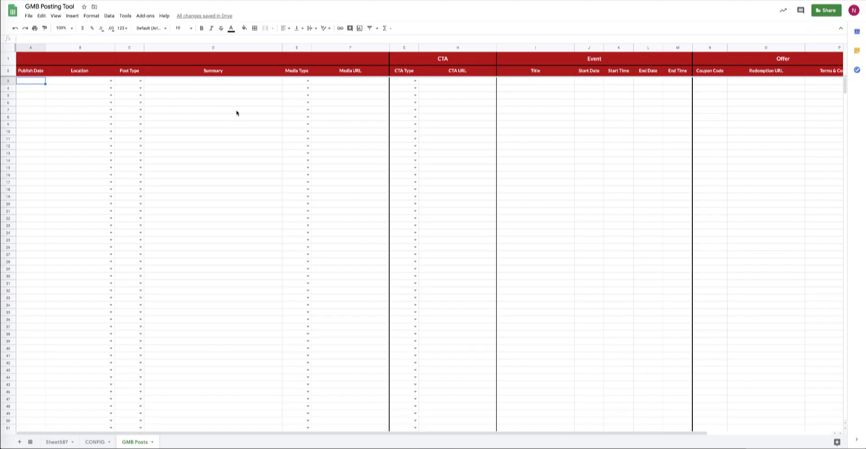
scroll(240, 113, "right", 5)
scroll(241, 113, "left", 5)
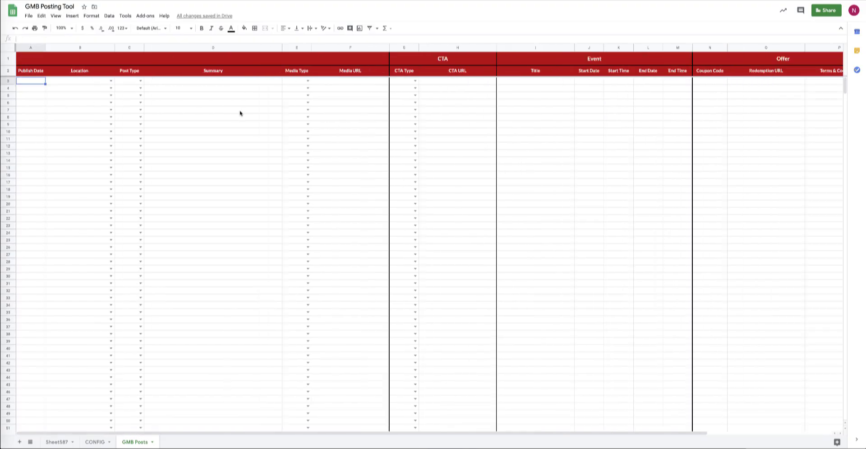
On the CONFIG sheet, change cell A5's posting hour to 13 - 14 (1 - 2 PM)
left_click(144, 18)
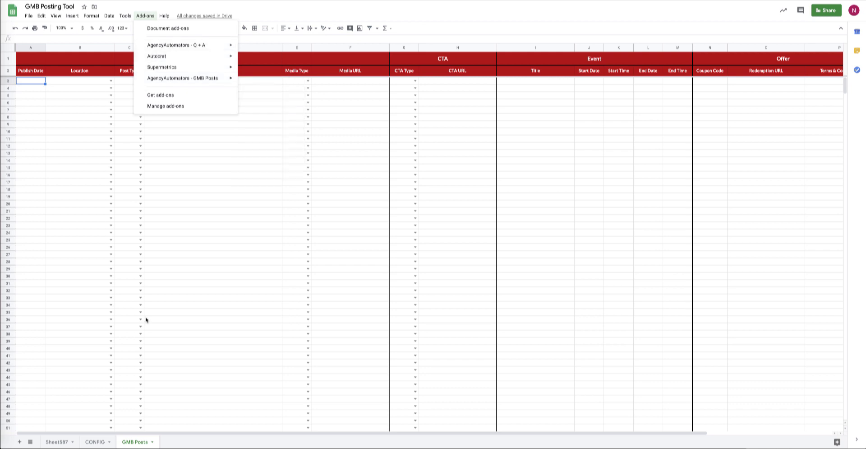
left_click(101, 443)
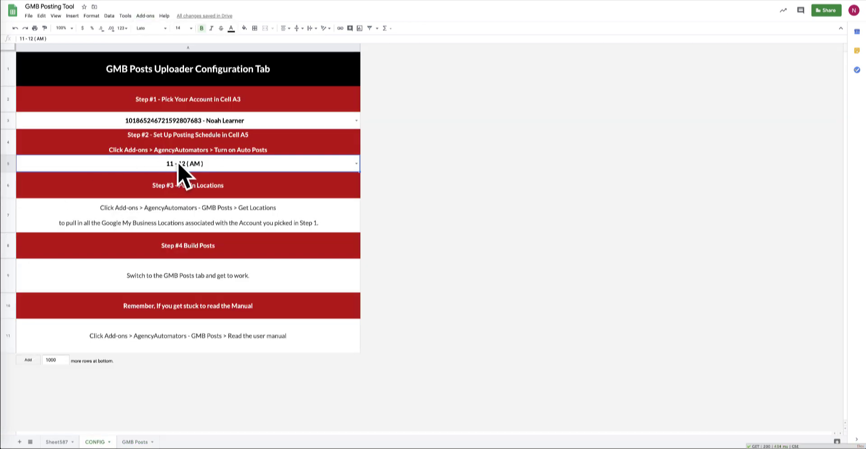
left_click(149, 17)
mouse_move(200, 86)
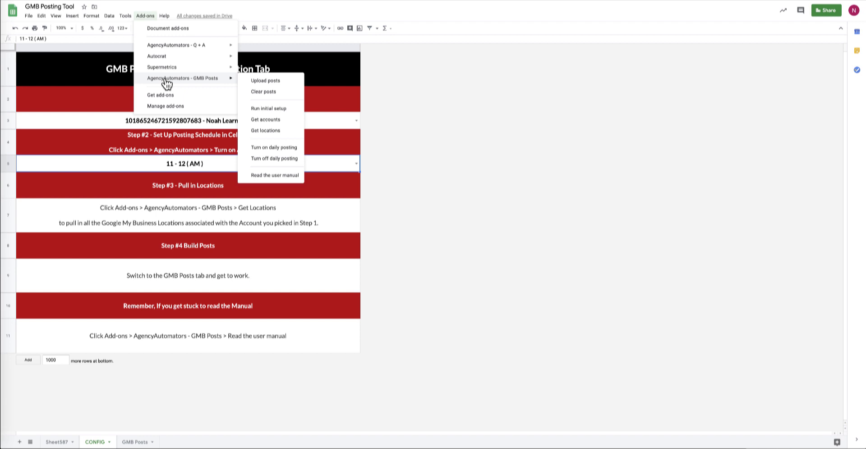
left_click(465, 179)
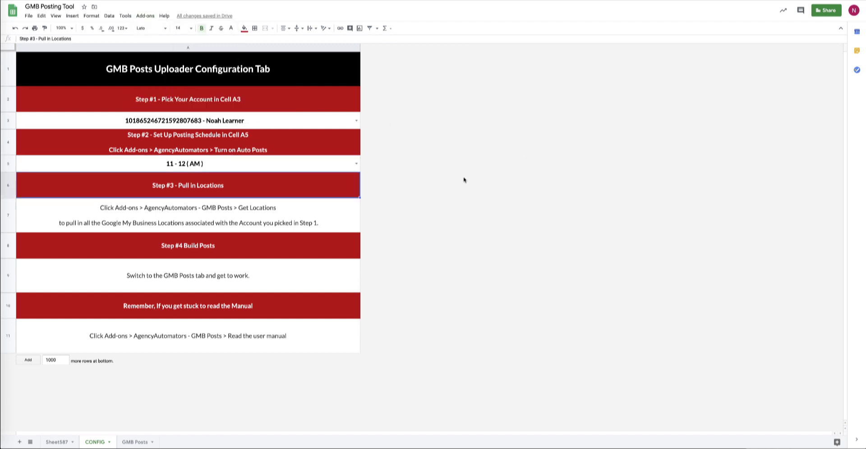
key("Up")
key("BackSpace")
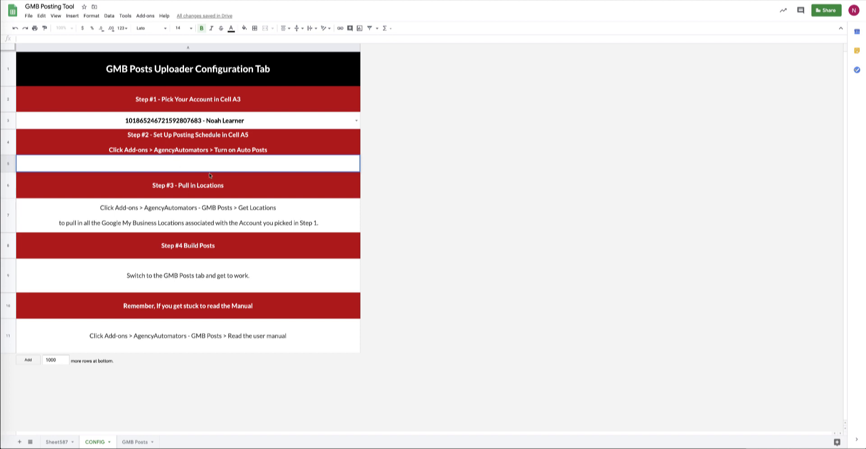
left_click(226, 183)
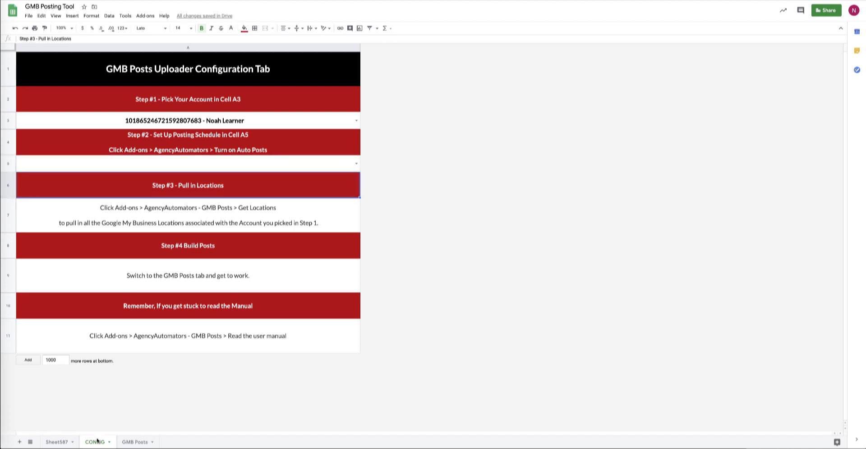
left_click(356, 164)
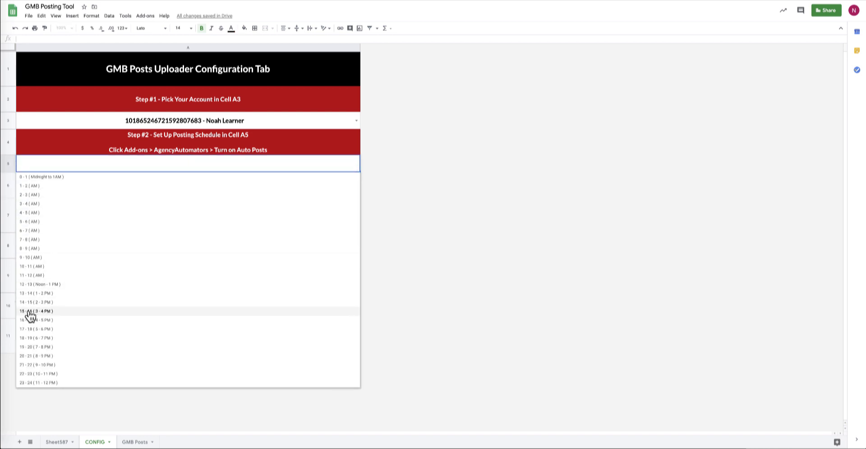
left_click(34, 293)
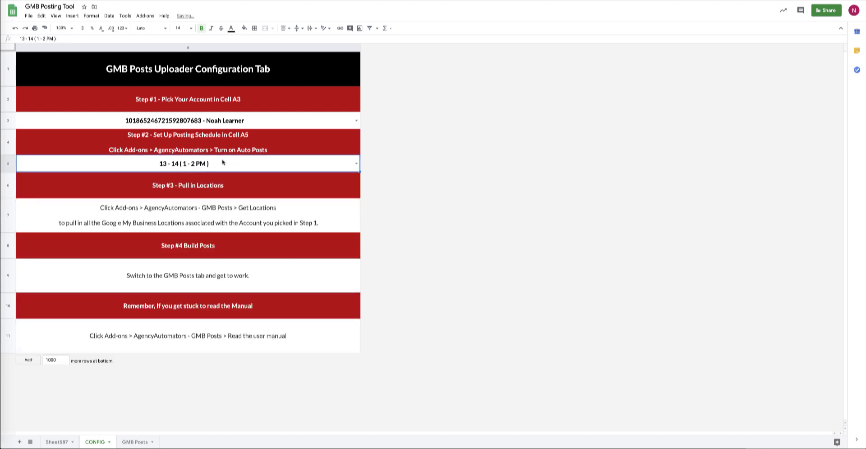
Turn on daily posting via AgencyAutomators - GMB Posts
left_click(144, 17)
mouse_move(178, 80)
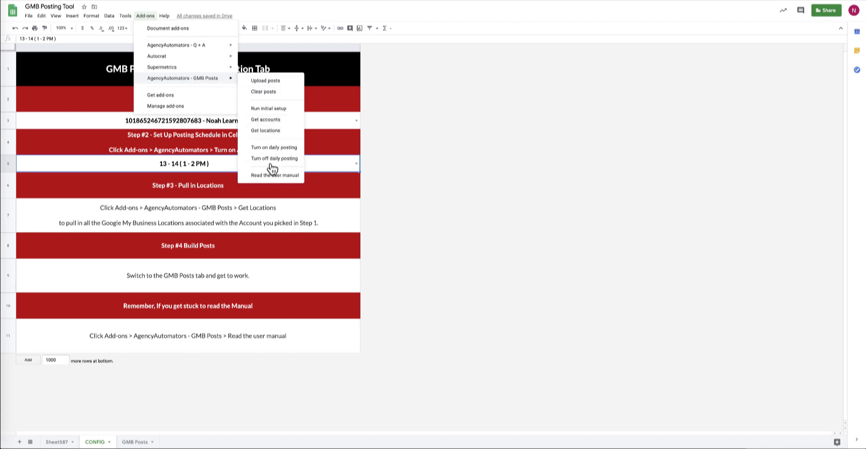
left_click(272, 149)
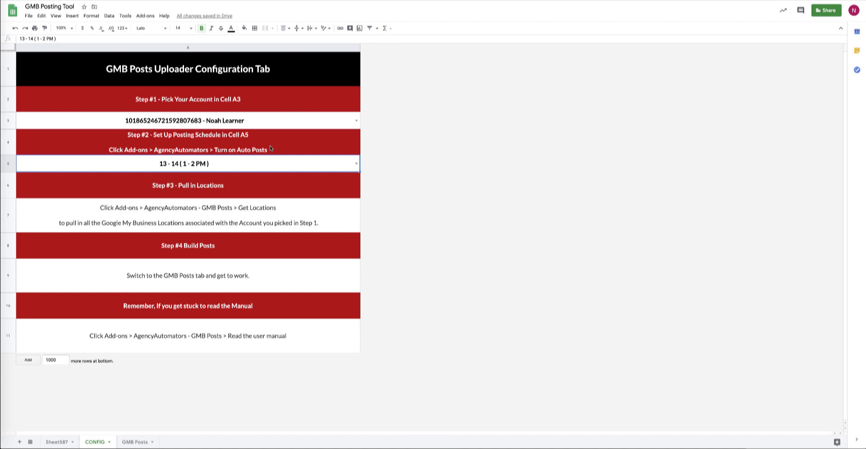
On GMB Posts, review rows 3–5, dated 2020-04-26, 2020-04-27 and 2020-04-28
left_click(134, 445)
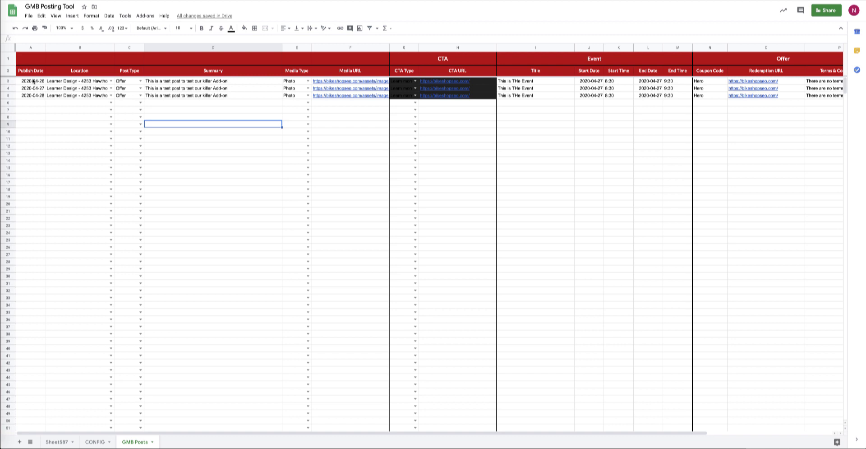
left_click(41, 82)
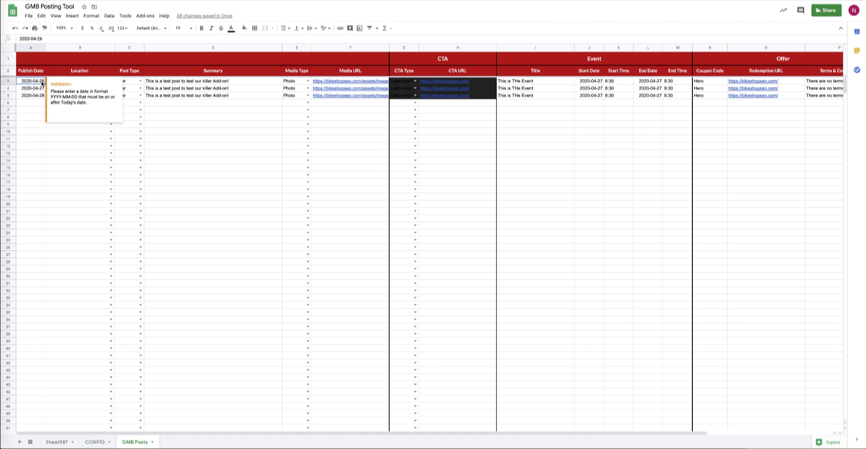
left_click(8, 81)
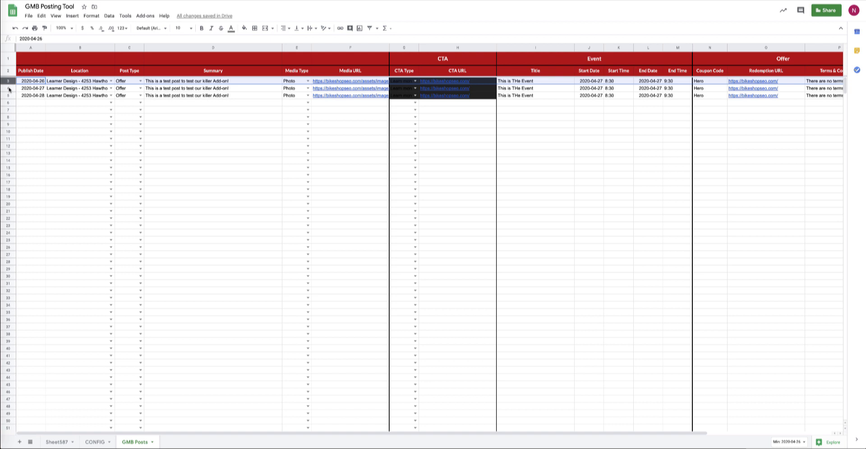
left_click(9, 88)
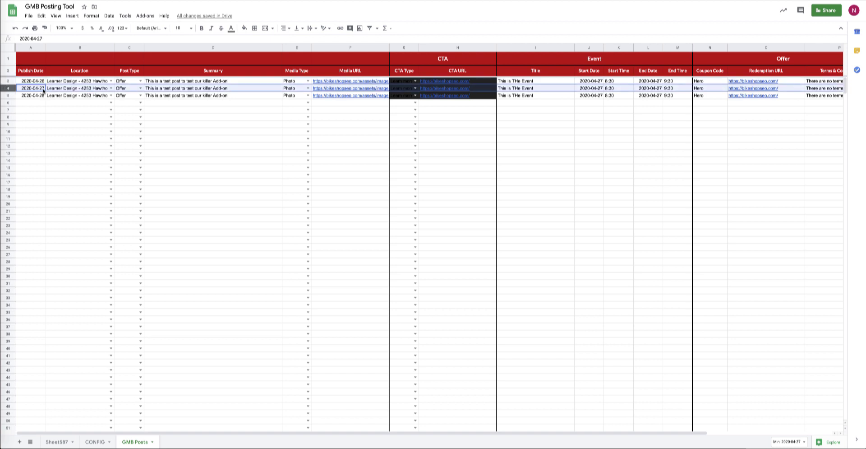
mouse_move(41, 89)
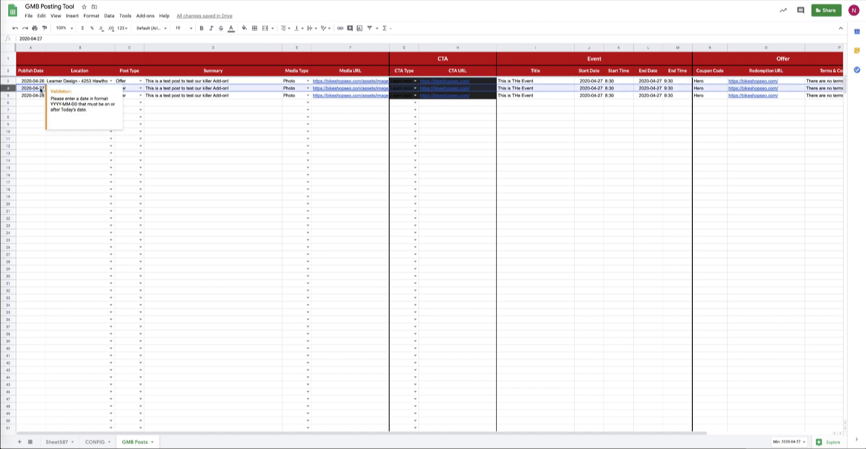
left_click(8, 96)
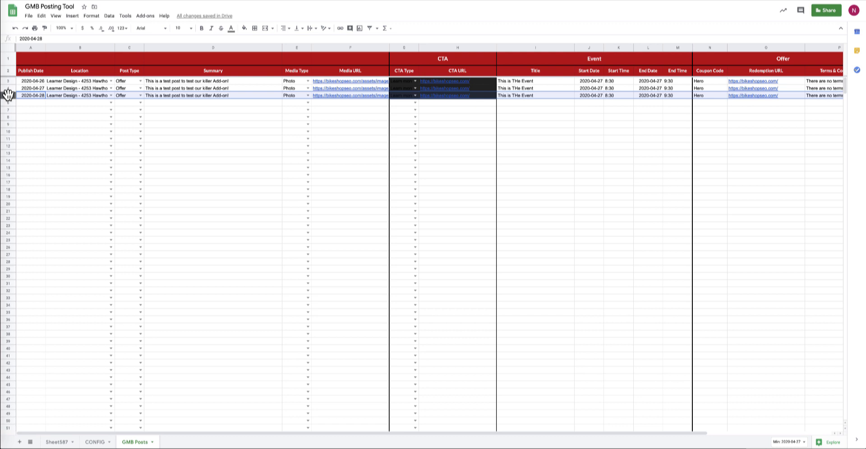
left_click(144, 16)
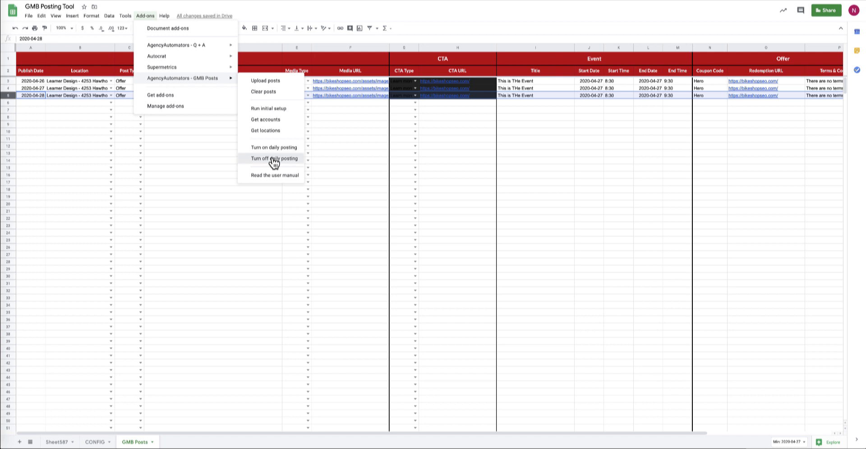
Choose Turn off daily posting under AgencyAutomators - GMB Posts
left_click(274, 161)
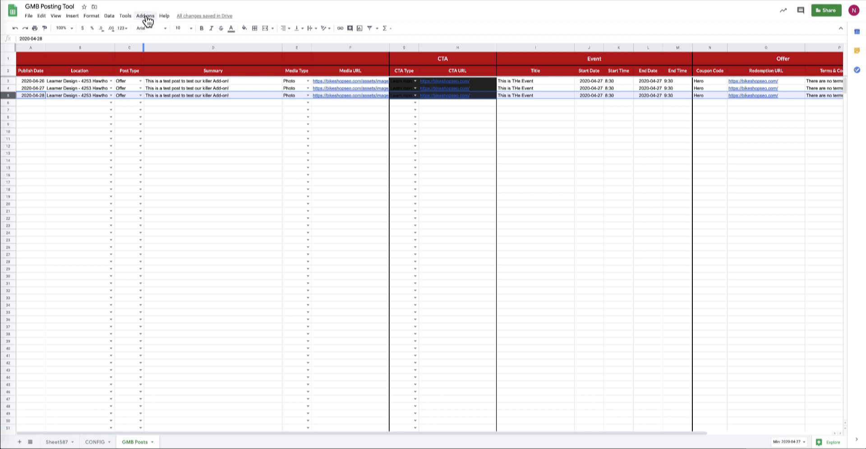
left_click(145, 16)
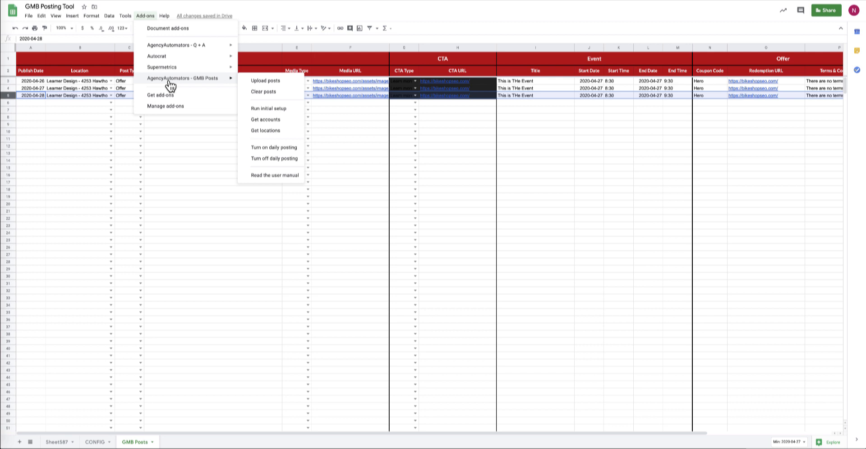
Open the AgencyAutomators GMB Posts user manual, read down to Uploading Posts, then close it
left_click(272, 176)
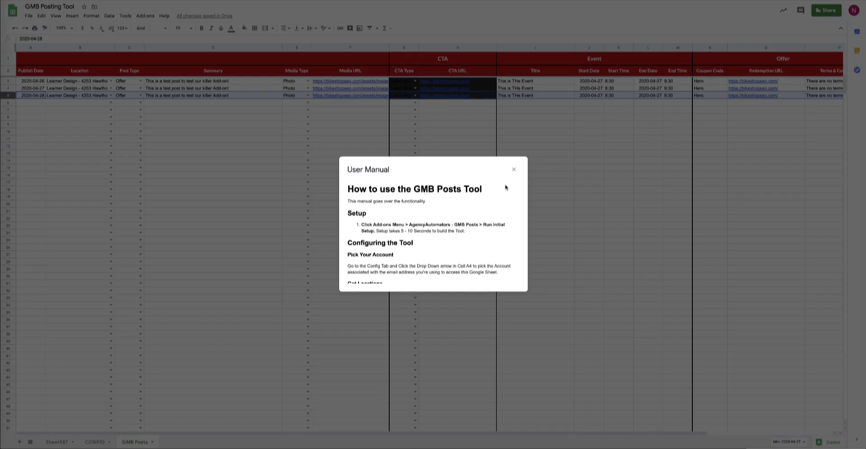
scroll(505, 189, "down", 1)
scroll(504, 190, "down", 2)
scroll(504, 190, "down", 2)
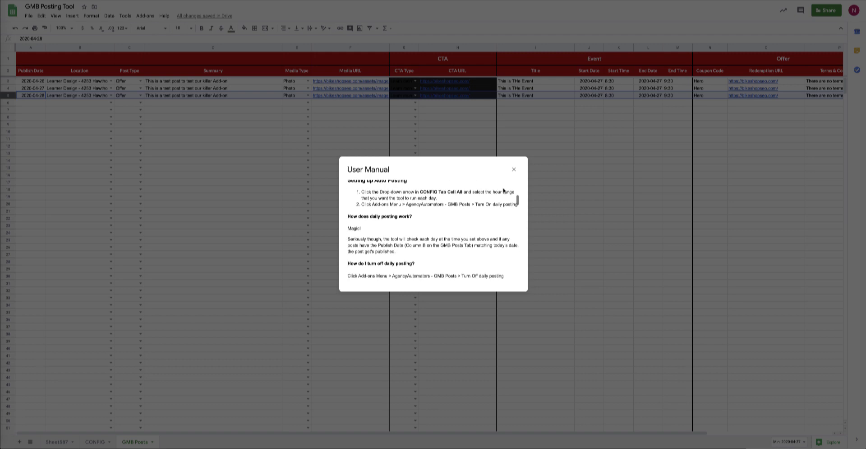
scroll(504, 190, "down", 4)
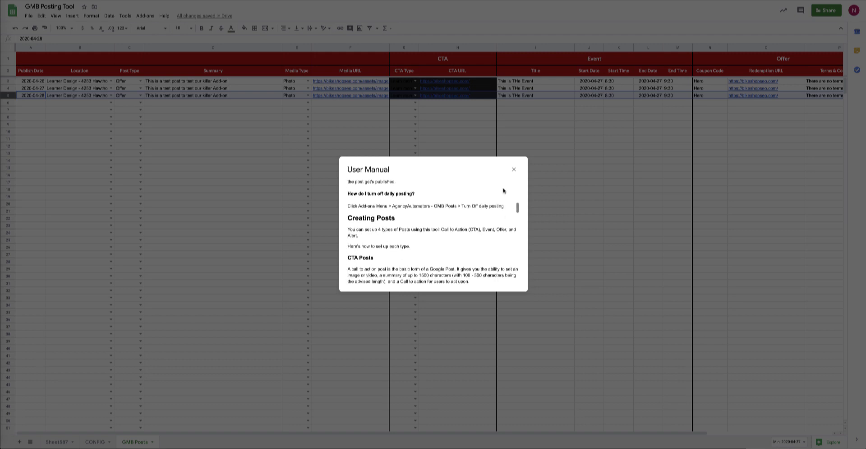
scroll(504, 190, "down", 8)
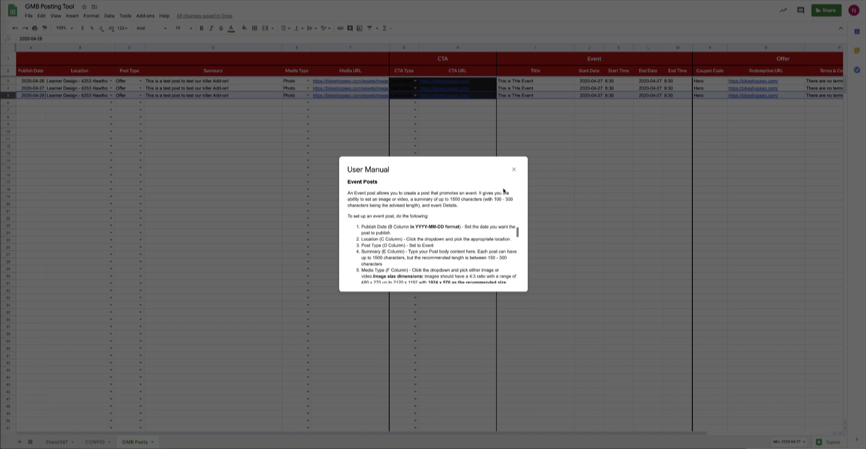
scroll(504, 190, "down", 8)
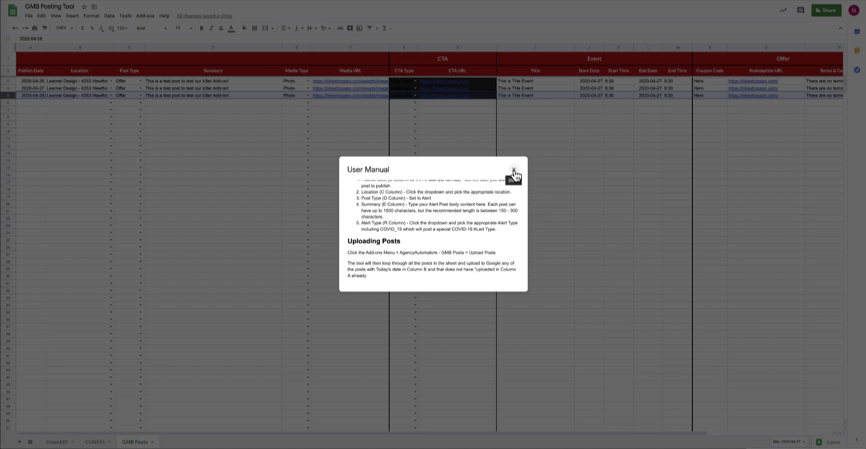
left_click(514, 170)
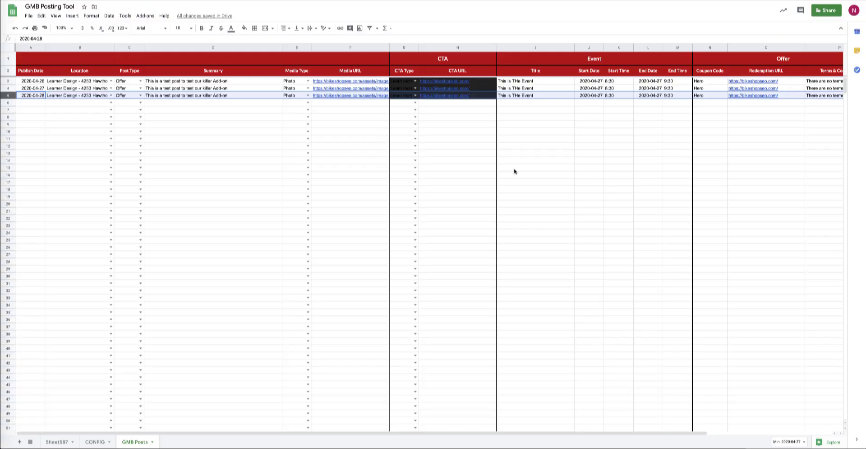